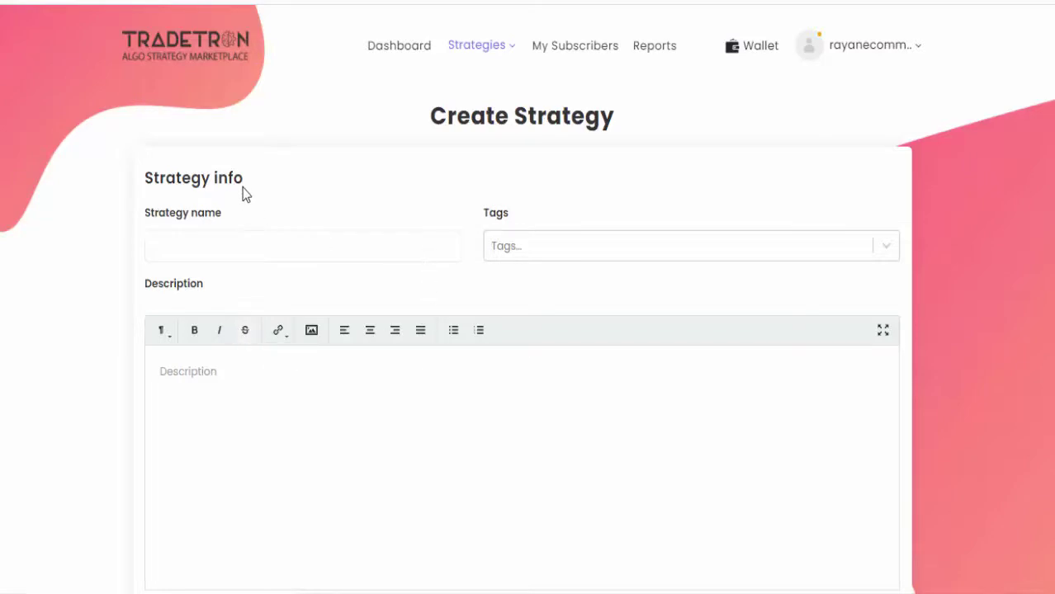
Open the free Strategy Templates page from the footer link.
{"action": "scroll", "coordinate": [298, 175], "scroll_direction": "down", "scroll_amount": 10}
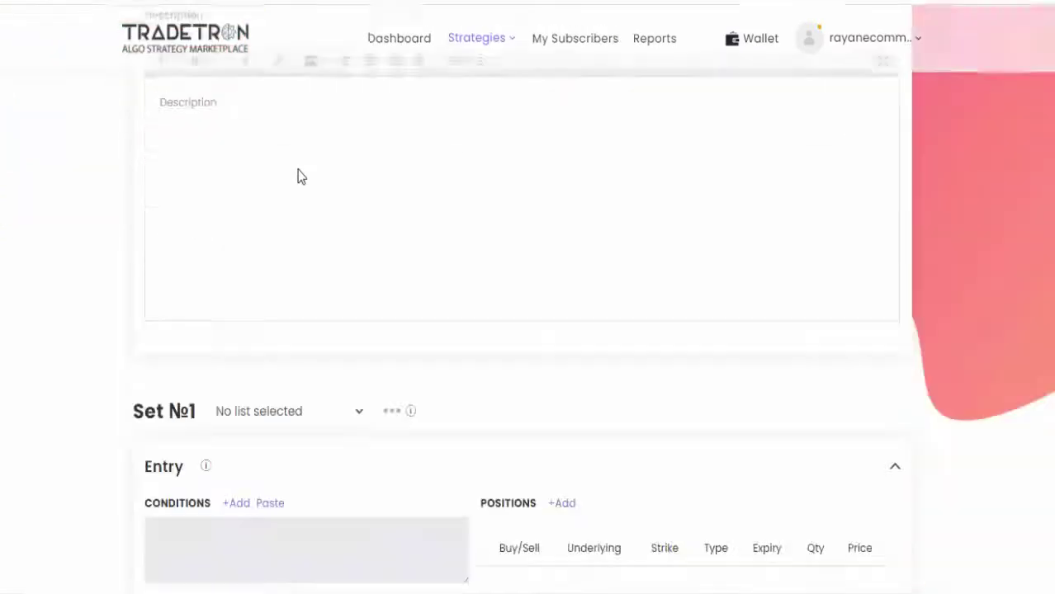
{"action": "scroll", "coordinate": [300, 176], "scroll_direction": "down", "scroll_amount": 15}
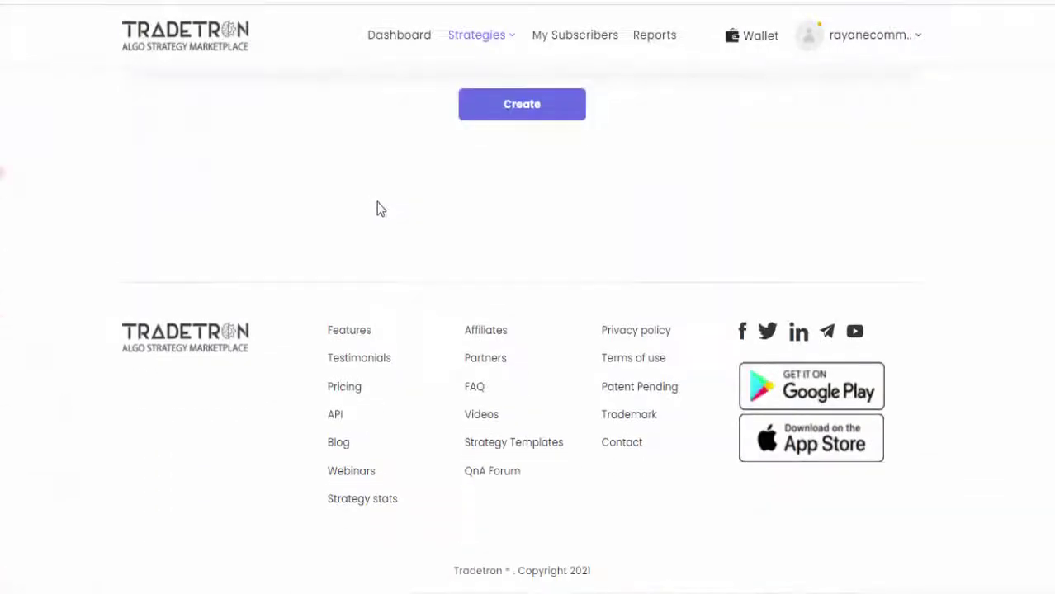
{"action": "left_click", "coordinate": [510, 447]}
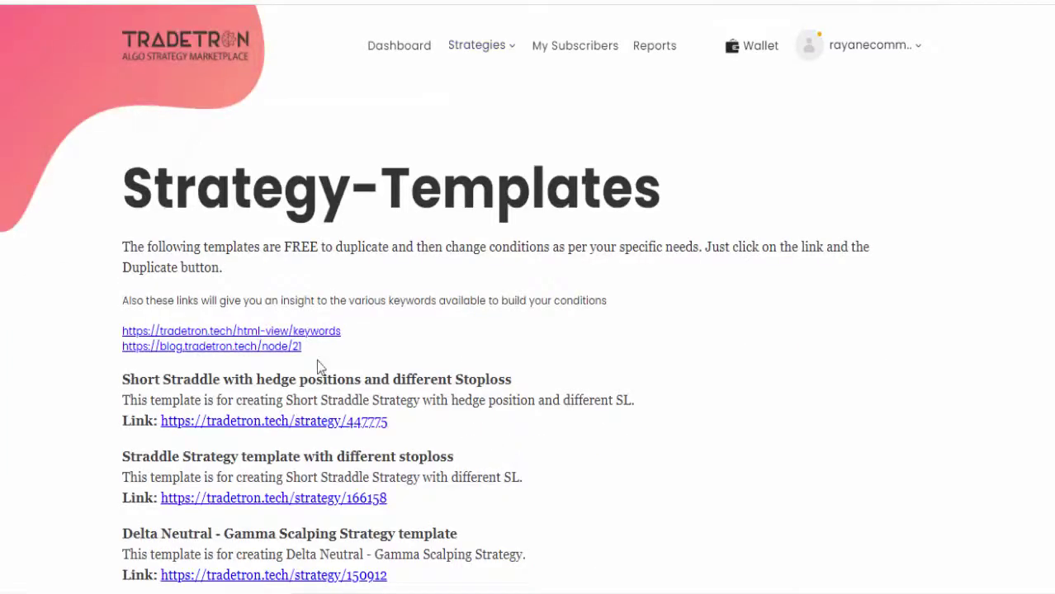
Scroll through the template list to find the Pivot Points template.
{"action": "scroll", "coordinate": [273, 286], "scroll_direction": "down", "scroll_amount": 10}
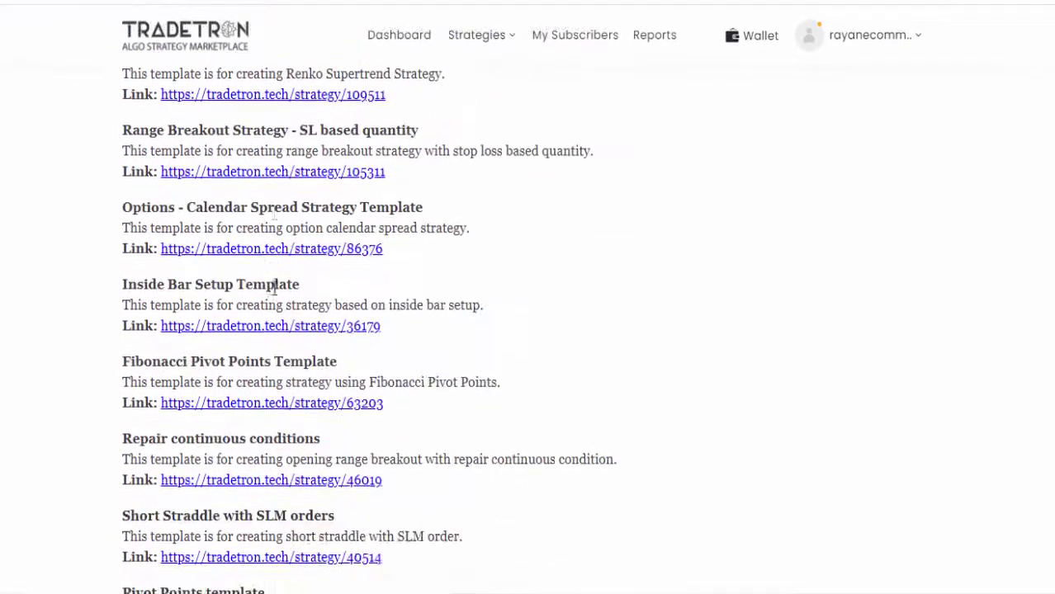
{"action": "scroll", "coordinate": [274, 289], "scroll_direction": "down", "scroll_amount": 4}
{"action": "scroll", "coordinate": [277, 346], "scroll_direction": "up", "scroll_amount": 2}
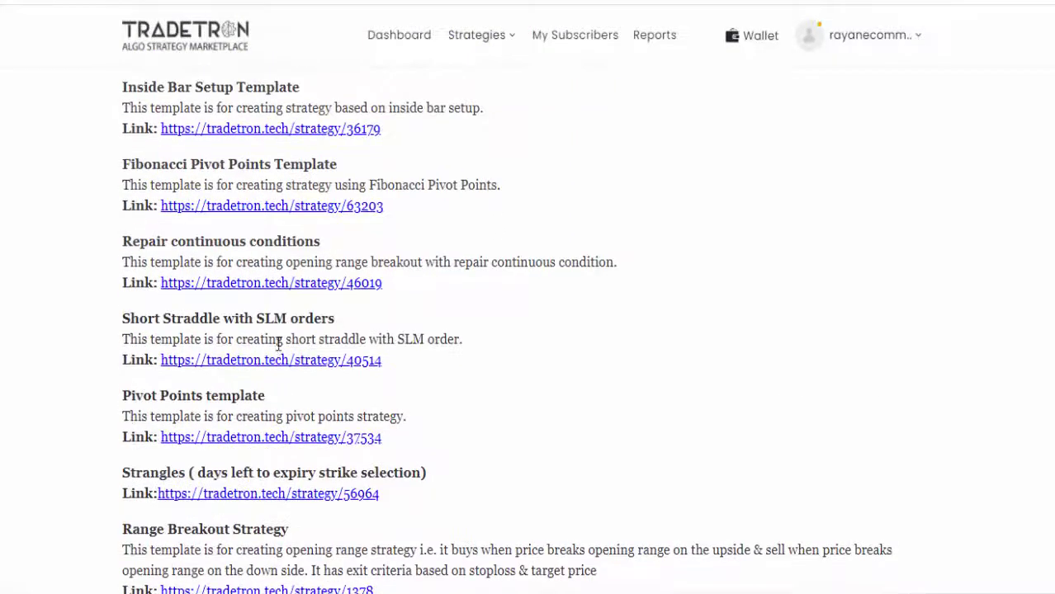
{"action": "scroll", "coordinate": [278, 341], "scroll_direction": "up", "scroll_amount": 2}
{"action": "scroll", "coordinate": [278, 342], "scroll_direction": "up", "scroll_amount": 2}
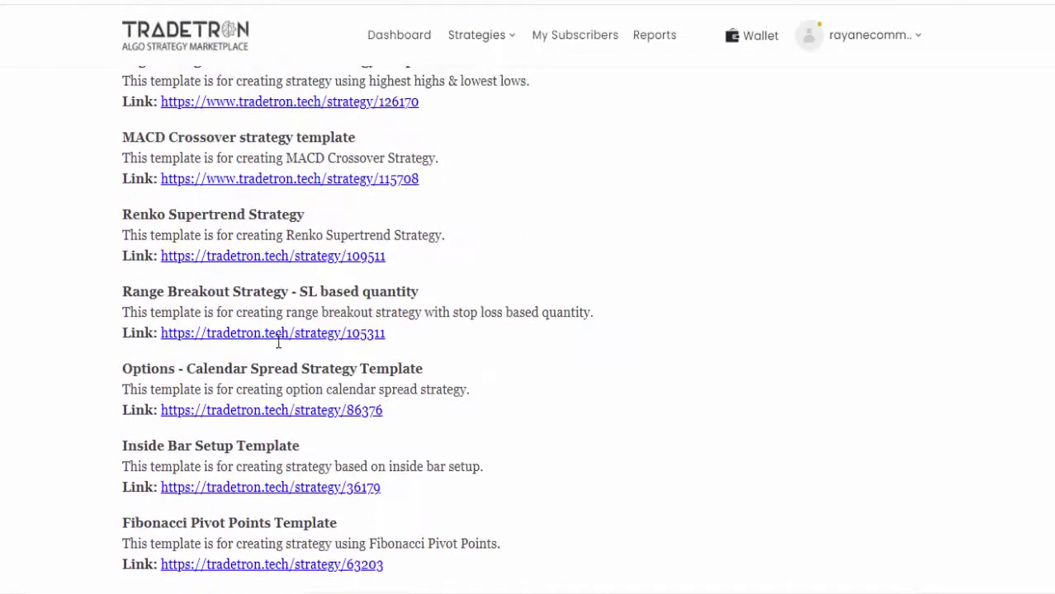
{"action": "scroll", "coordinate": [278, 342], "scroll_direction": "up", "scroll_amount": 1}
{"action": "scroll", "coordinate": [312, 171], "scroll_direction": "up", "scroll_amount": 1}
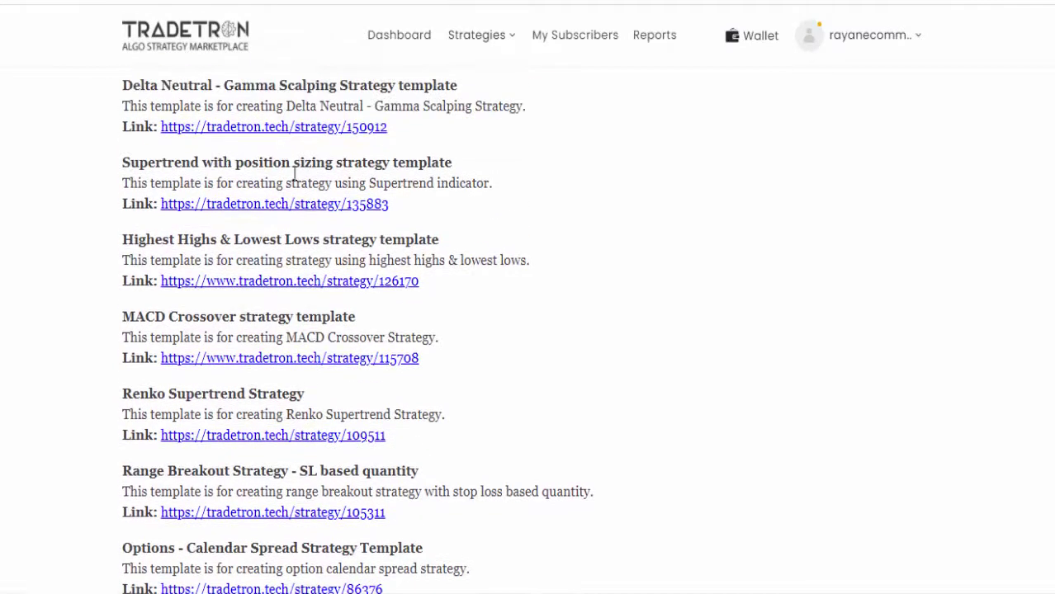
{"action": "scroll", "coordinate": [314, 190], "scroll_direction": "down", "scroll_amount": 3}
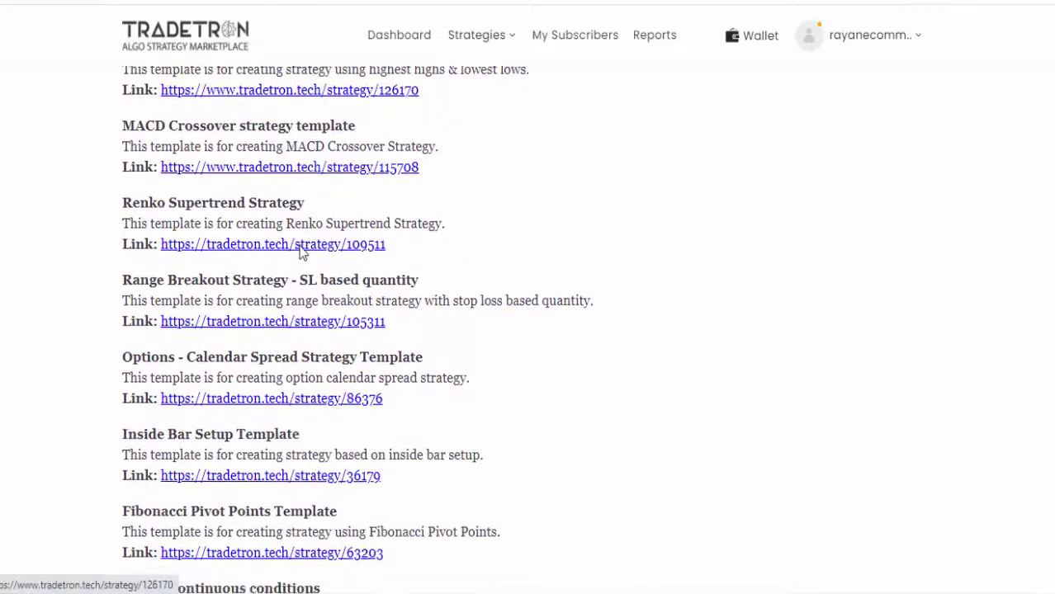
{"action": "scroll", "coordinate": [300, 236], "scroll_direction": "down", "scroll_amount": 3}
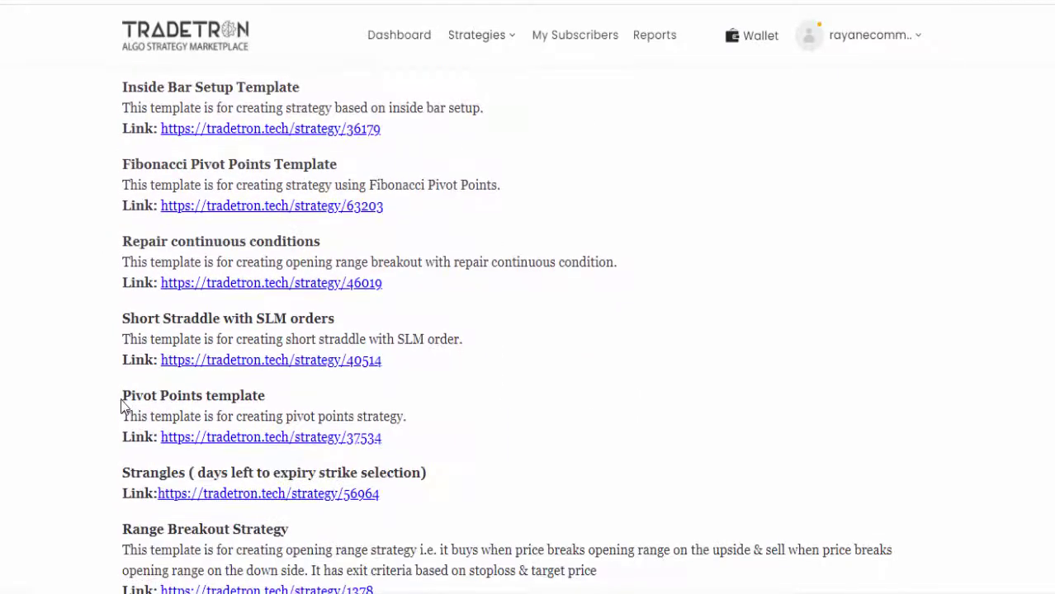
{"action": "triple_click", "coordinate": [268, 409]}
{"action": "left_click", "coordinate": [308, 399]}
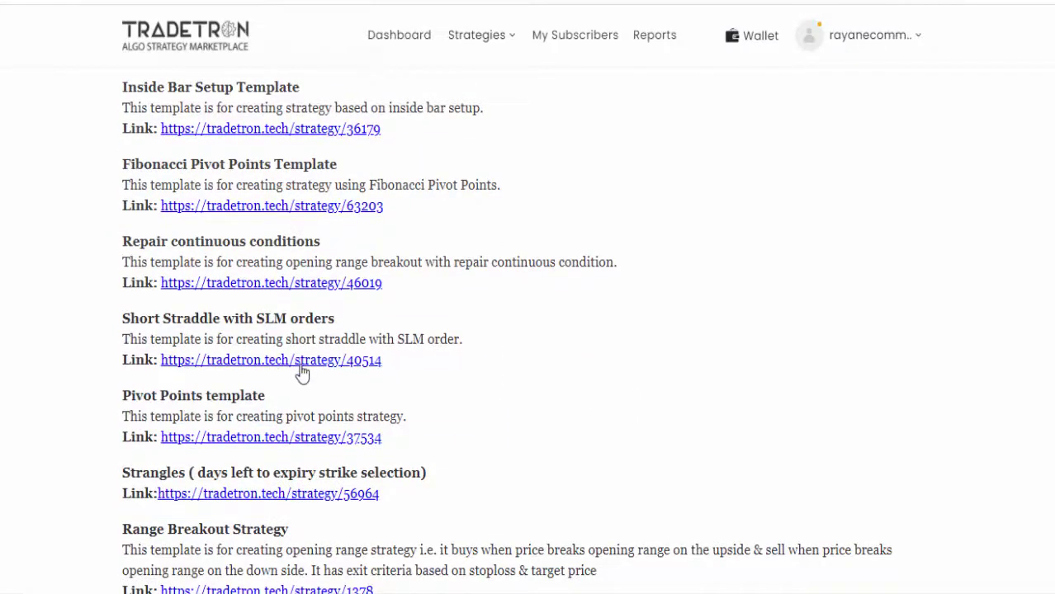
Open the Pivot Points template strategy and duplicate it into your account.
{"action": "left_click", "coordinate": [235, 439]}
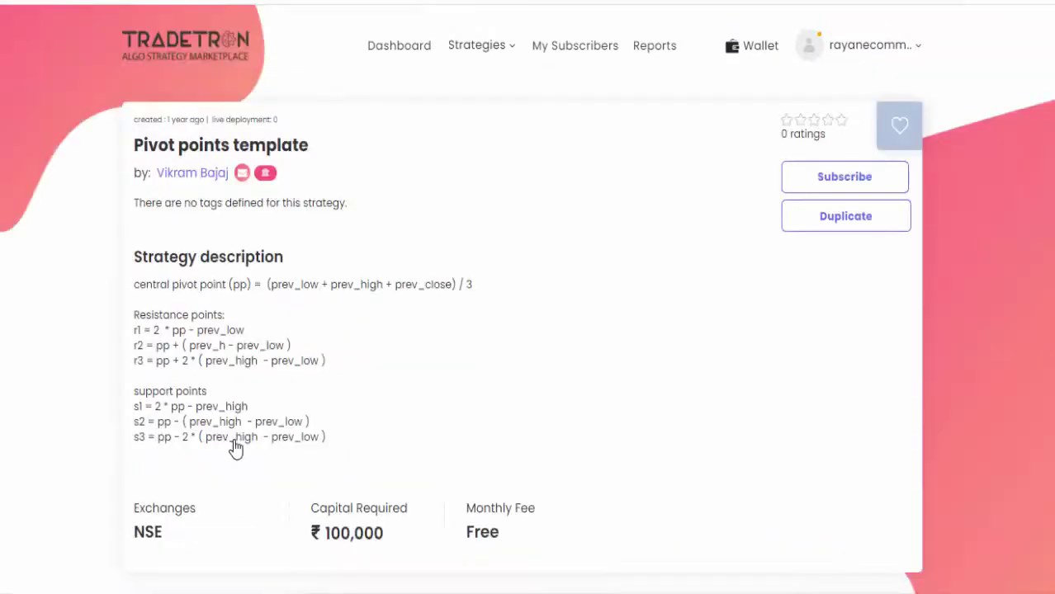
{"action": "left_click", "coordinate": [791, 175]}
{"action": "scroll", "coordinate": [247, 252], "scroll_direction": "down", "scroll_amount": 3}
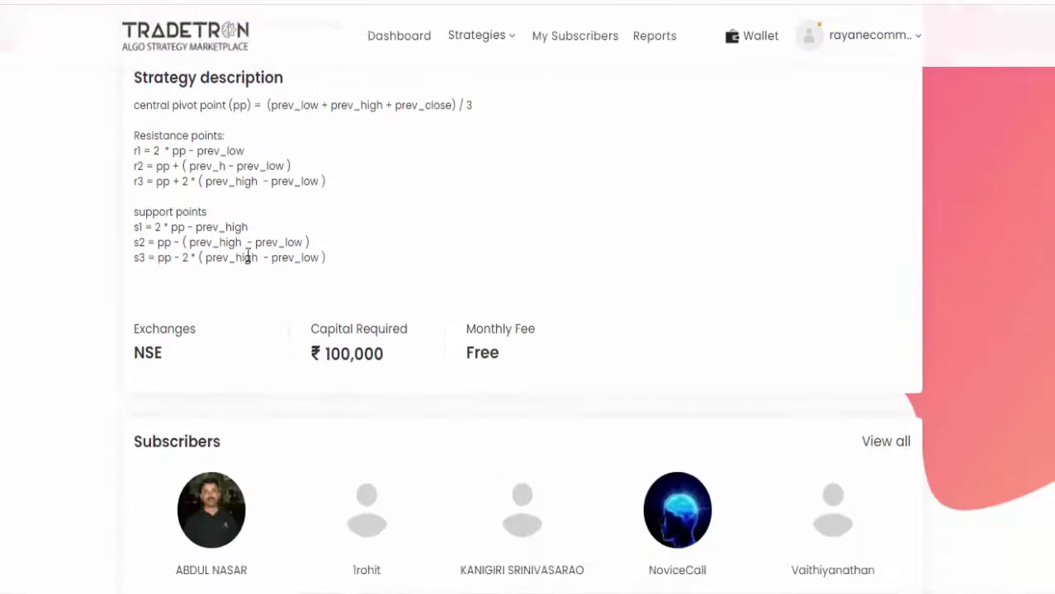
{"action": "scroll", "coordinate": [325, 260], "scroll_direction": "up", "scroll_amount": 3}
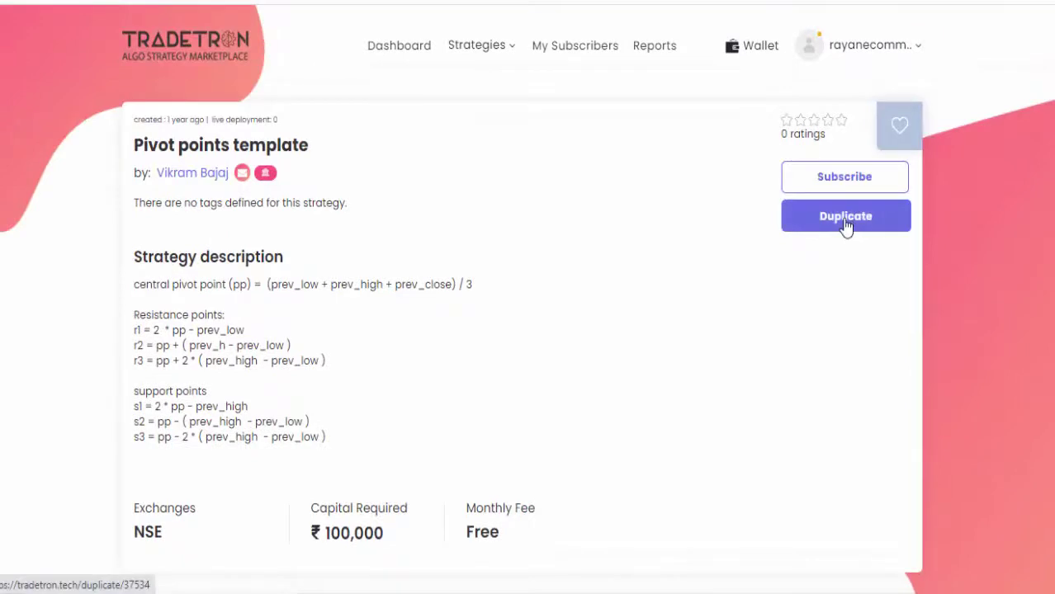
{"action": "left_click", "coordinate": [846, 220]}
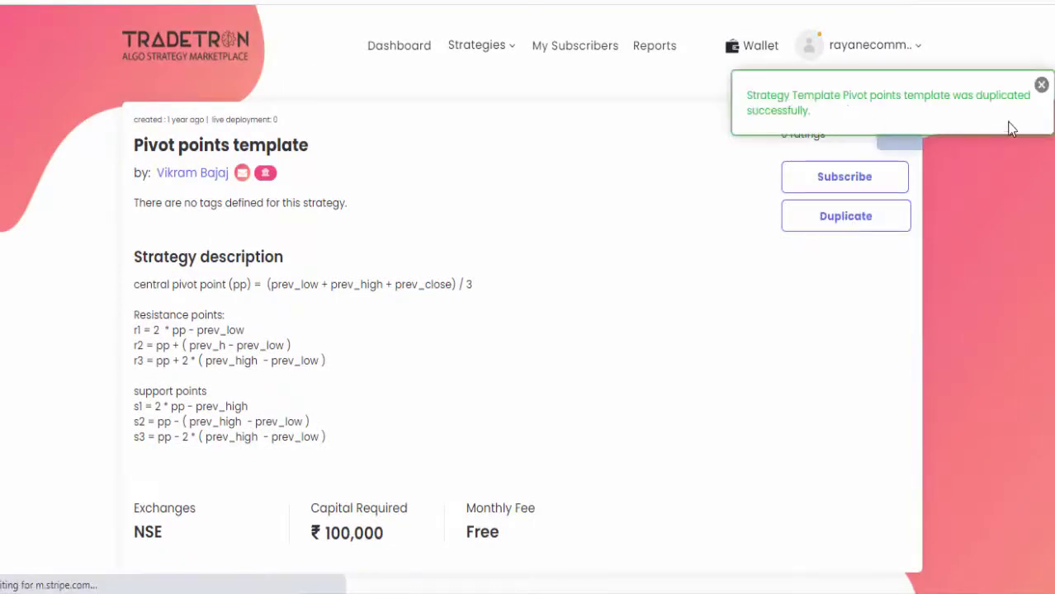
{"action": "left_click", "coordinate": [510, 48]}
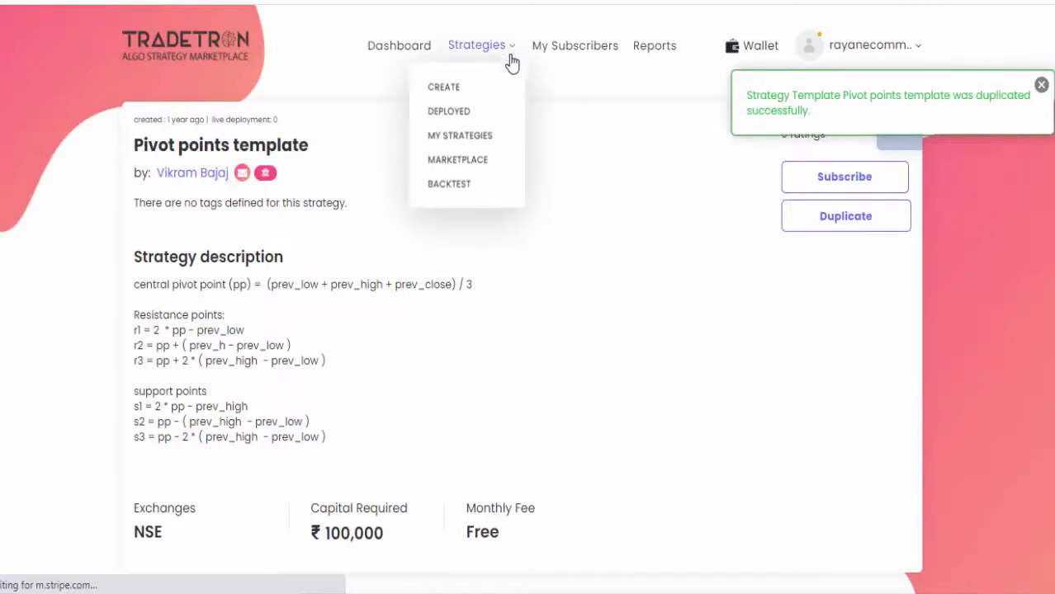
From My Strategies, edit Copy of Pivot points template and scroll to its Set №1 conditions.
{"action": "left_click", "coordinate": [467, 140]}
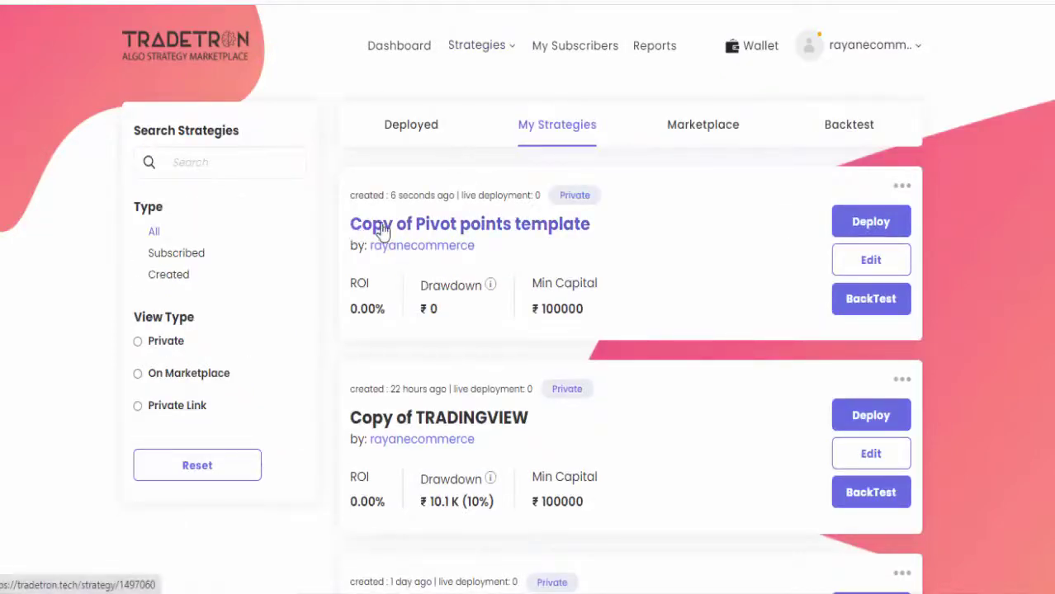
{"action": "left_click", "coordinate": [861, 262]}
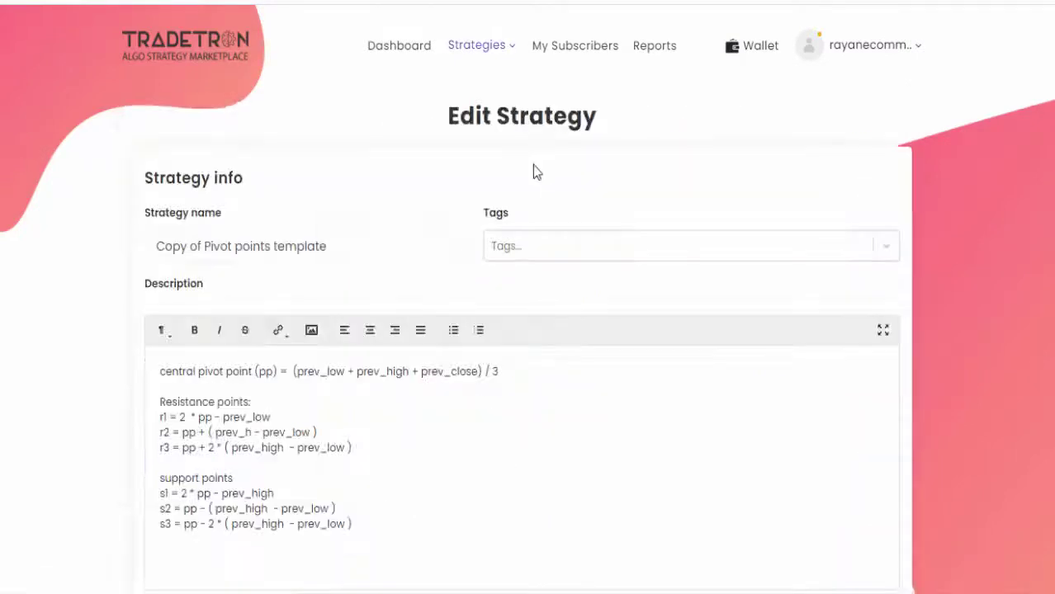
{"action": "scroll", "coordinate": [406, 186], "scroll_direction": "down", "scroll_amount": 5}
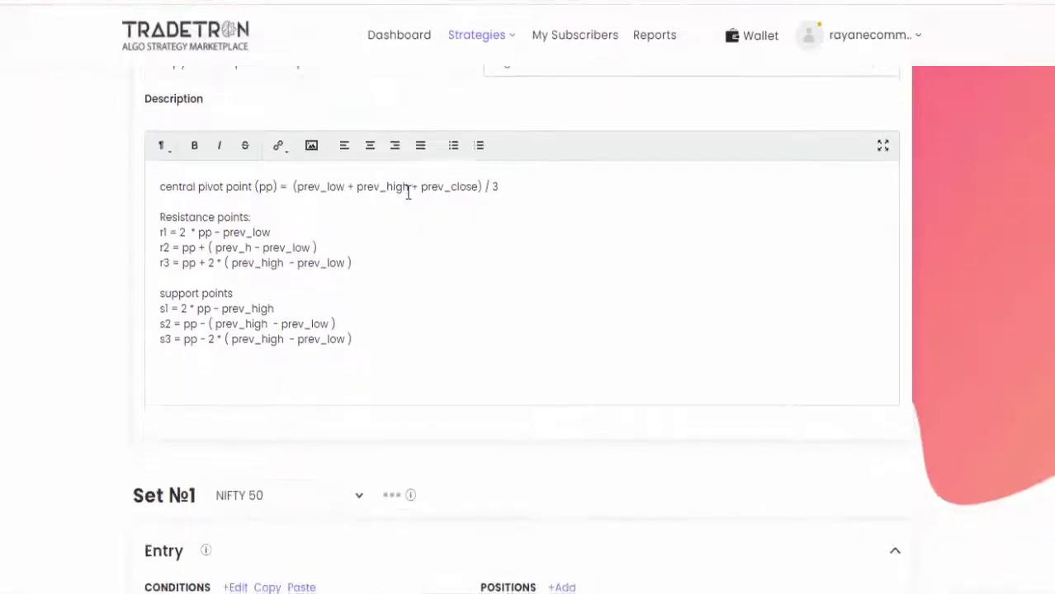
{"action": "scroll", "coordinate": [226, 176], "scroll_direction": "up", "scroll_amount": 1}
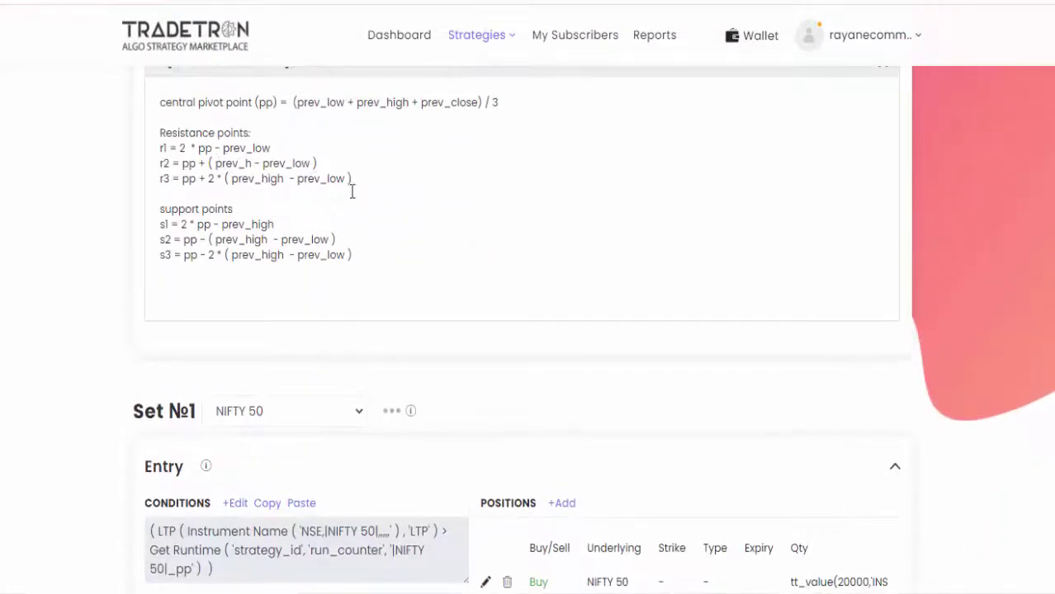
{"action": "scroll", "coordinate": [396, 192], "scroll_direction": "down", "scroll_amount": 2}
{"action": "scroll", "coordinate": [396, 193], "scroll_direction": "down", "scroll_amount": 1}
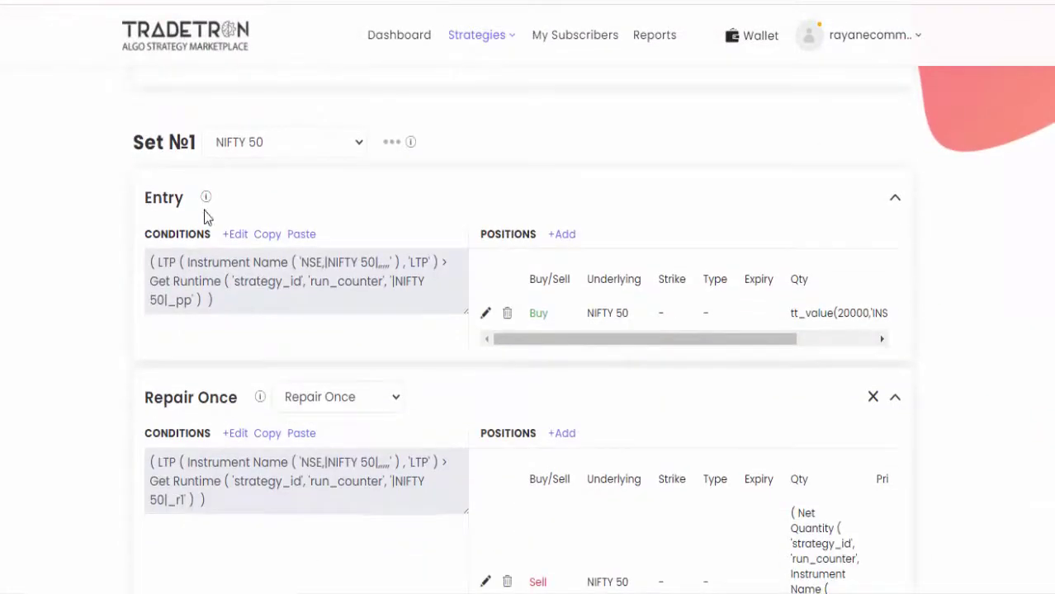
{"action": "left_click", "coordinate": [237, 235]}
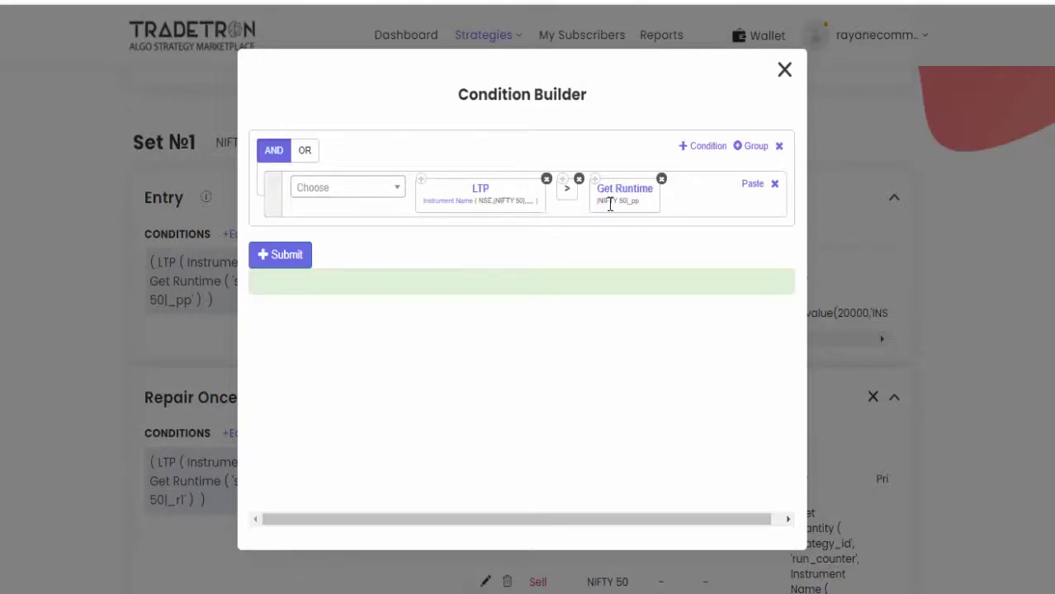
{"action": "left_click", "coordinate": [784, 70]}
{"action": "left_click", "coordinate": [486, 313]}
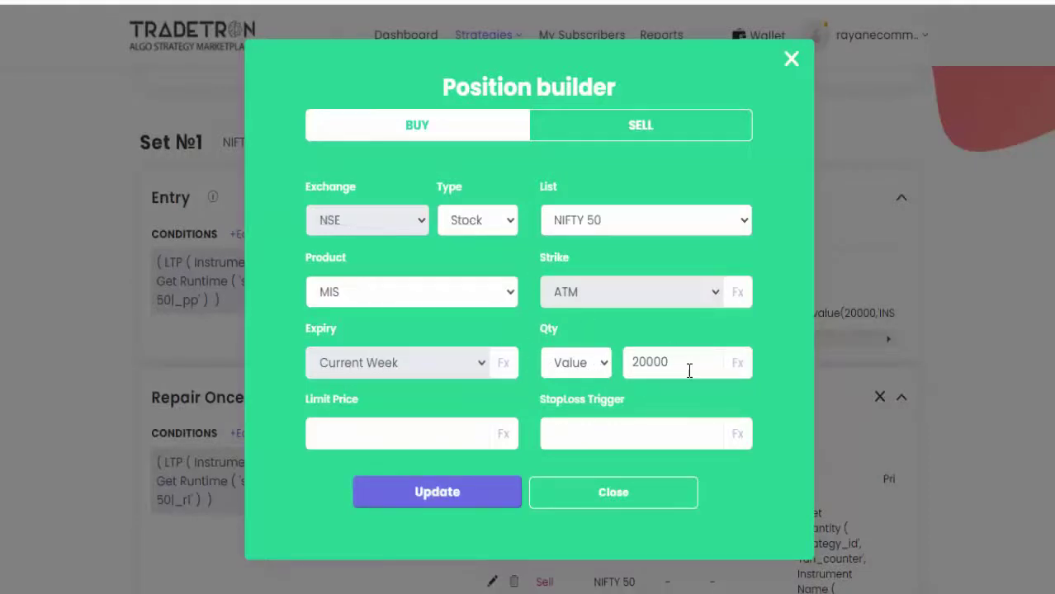
{"action": "left_click", "coordinate": [790, 61]}
{"action": "scroll", "coordinate": [346, 348], "scroll_direction": "down", "scroll_amount": 2}
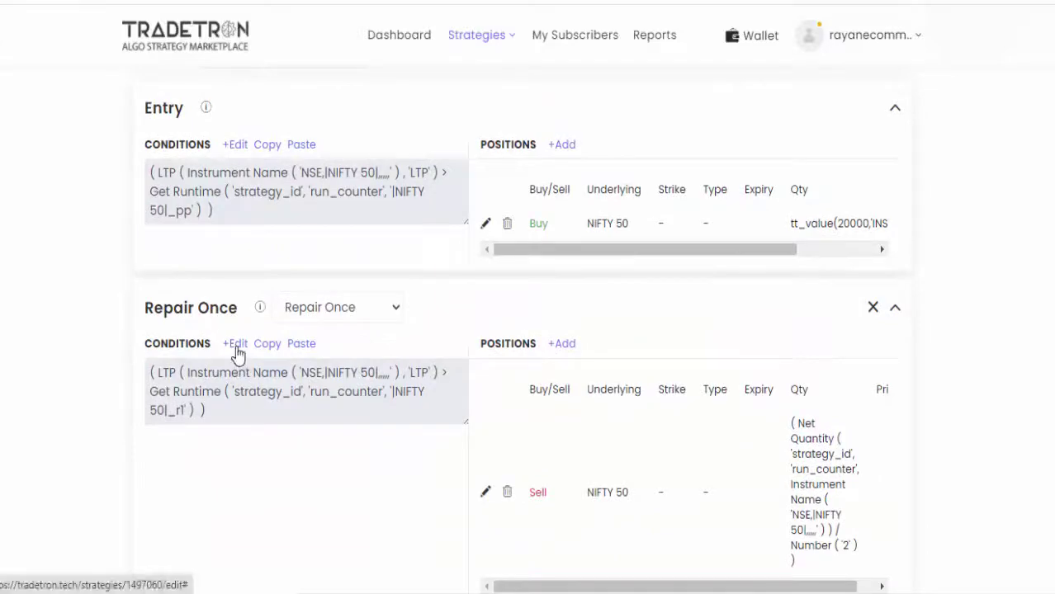
{"action": "left_click", "coordinate": [239, 350]}
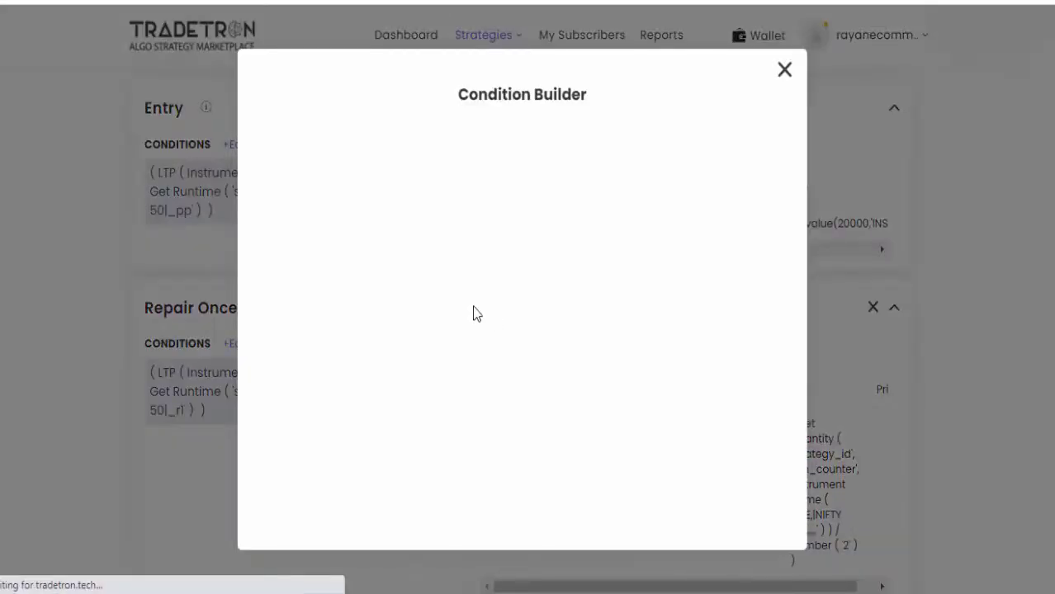
{"action": "left_click", "coordinate": [786, 71]}
{"action": "scroll", "coordinate": [789, 455], "scroll_direction": "down", "scroll_amount": 2}
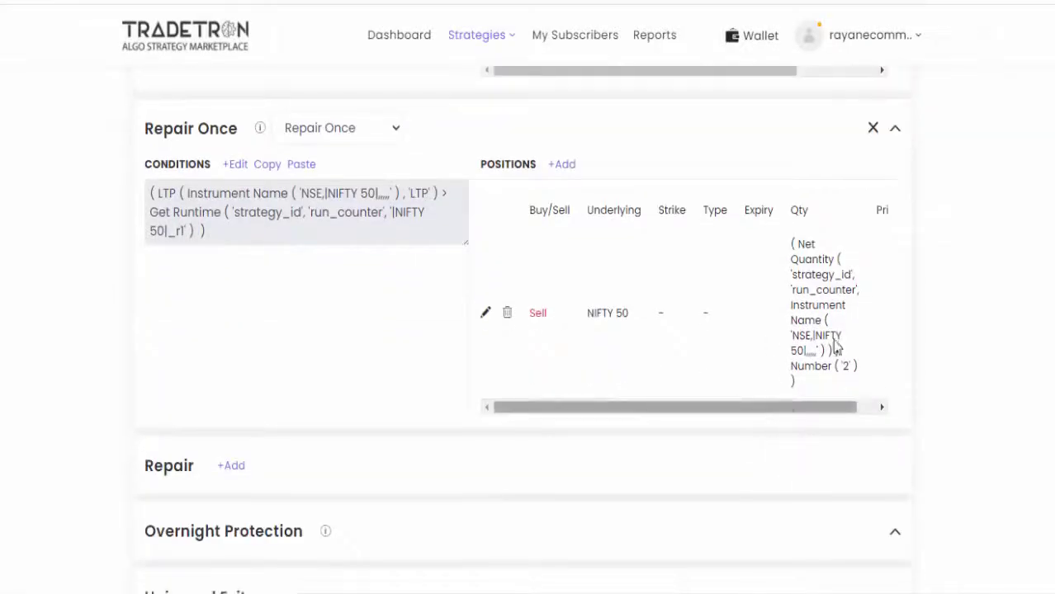
{"action": "scroll", "coordinate": [768, 374], "scroll_direction": "down", "scroll_amount": 3}
{"action": "scroll", "coordinate": [272, 434], "scroll_direction": "down", "scroll_amount": 2}
{"action": "left_click", "coordinate": [236, 365]}
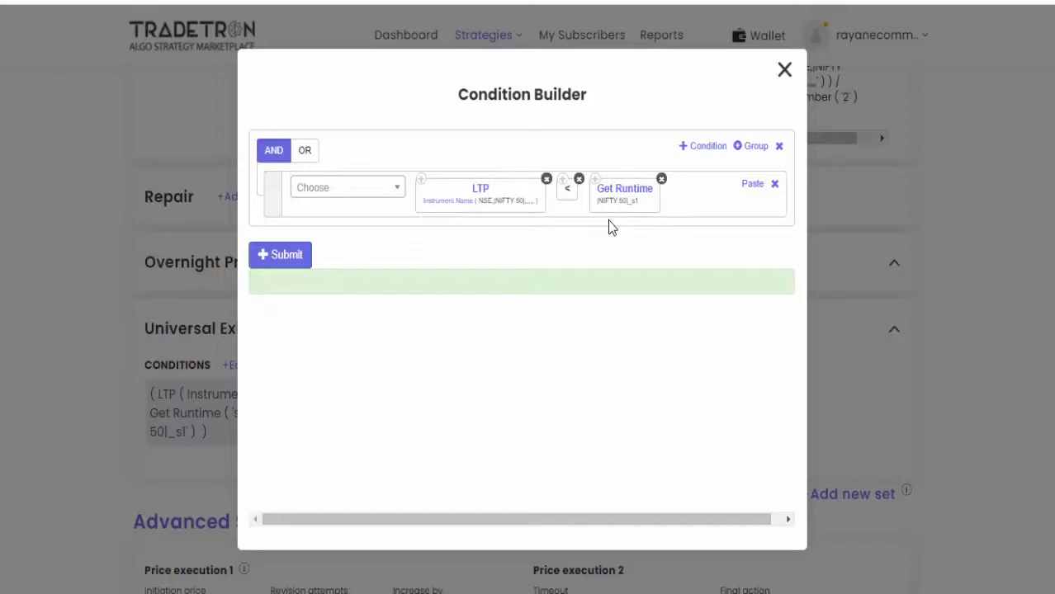
{"action": "left_click", "coordinate": [784, 69]}
{"action": "scroll", "coordinate": [364, 423], "scroll_direction": "down", "scroll_amount": 5}
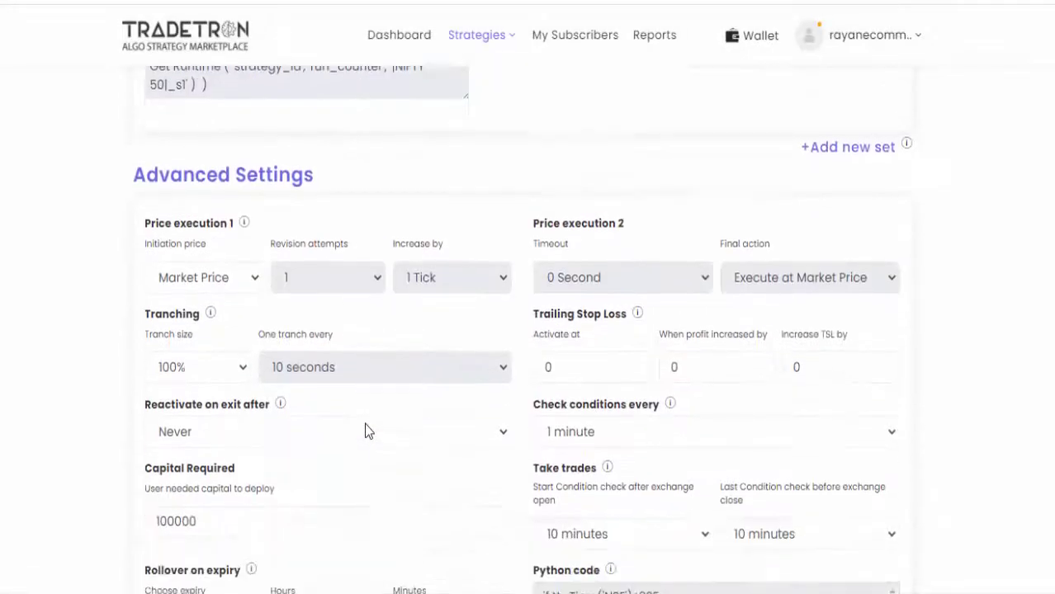
{"action": "scroll", "coordinate": [366, 427], "scroll_direction": "up", "scroll_amount": 10}
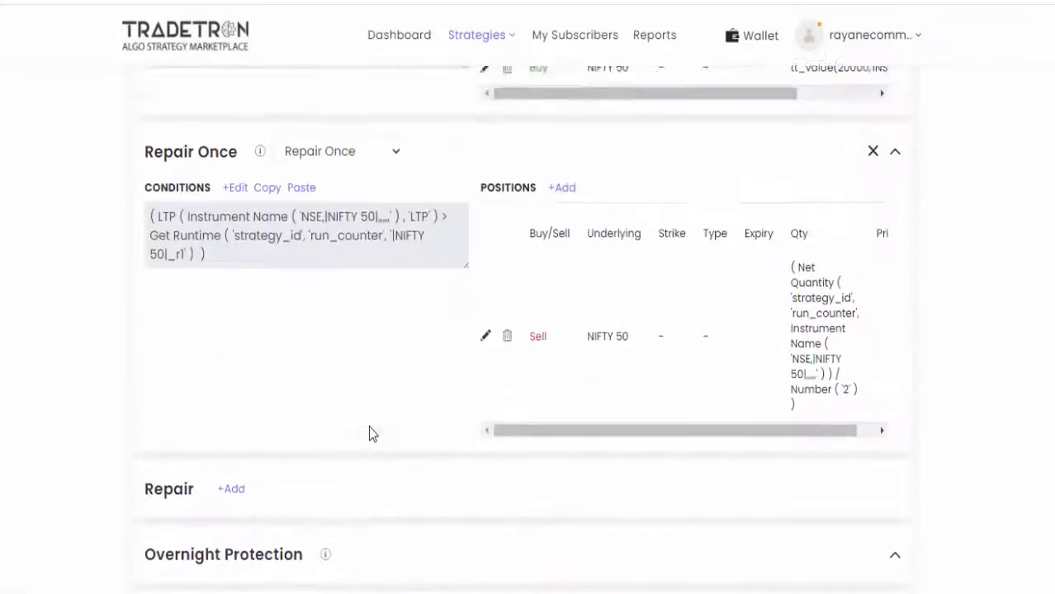
{"action": "scroll", "coordinate": [369, 435], "scroll_direction": "up", "scroll_amount": 1}
{"action": "scroll", "coordinate": [532, 290], "scroll_direction": "up", "scroll_amount": 1}
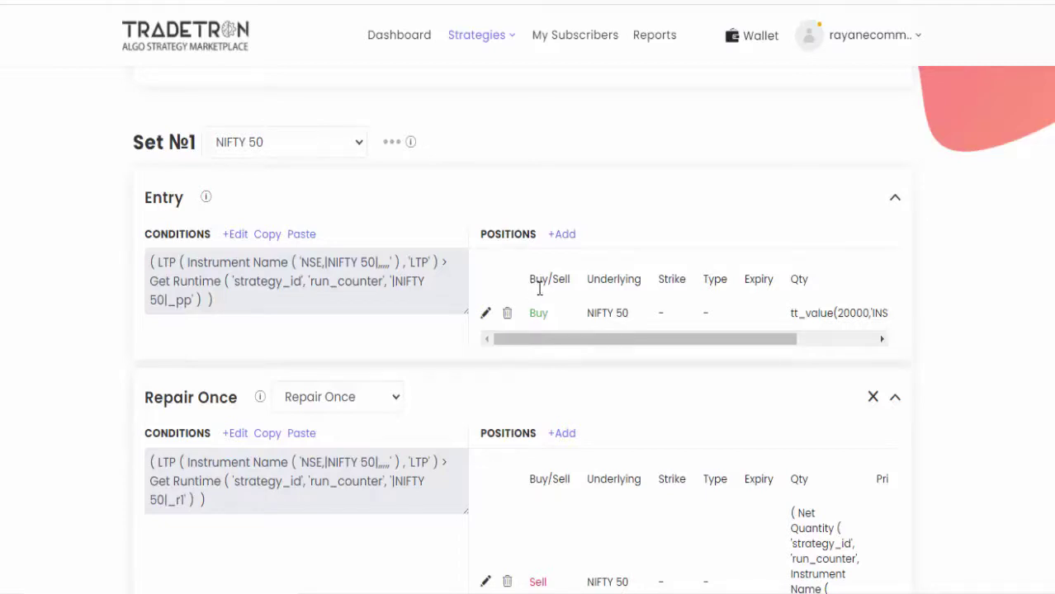
{"action": "scroll", "coordinate": [517, 176], "scroll_direction": "down", "scroll_amount": 12}
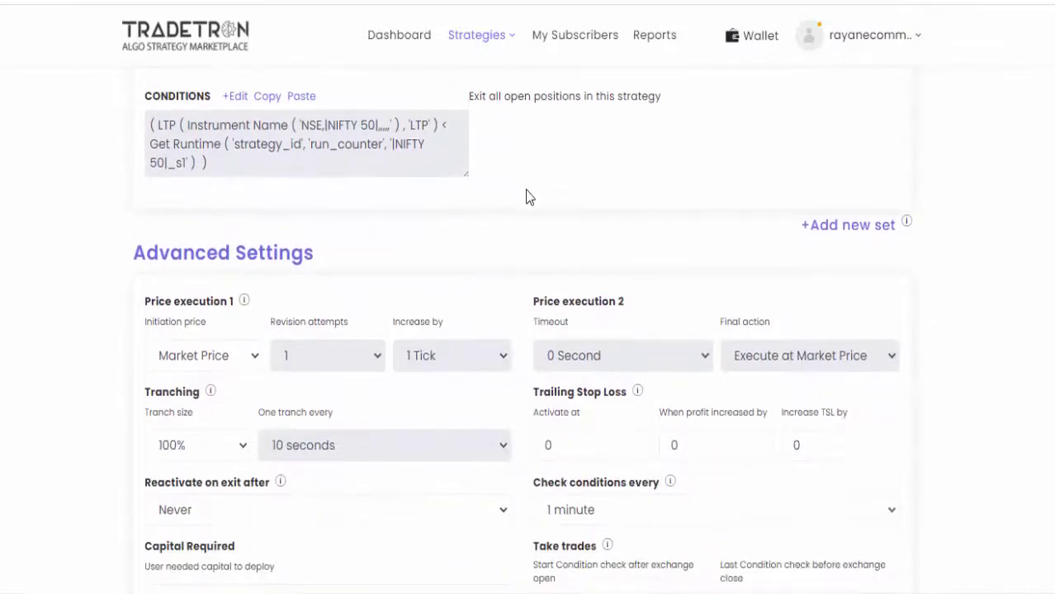
{"action": "scroll", "coordinate": [528, 196], "scroll_direction": "down", "scroll_amount": 3}
{"action": "scroll", "coordinate": [527, 196], "scroll_direction": "up", "scroll_amount": 14}
{"action": "scroll", "coordinate": [487, 203], "scroll_direction": "up", "scroll_amount": 2}
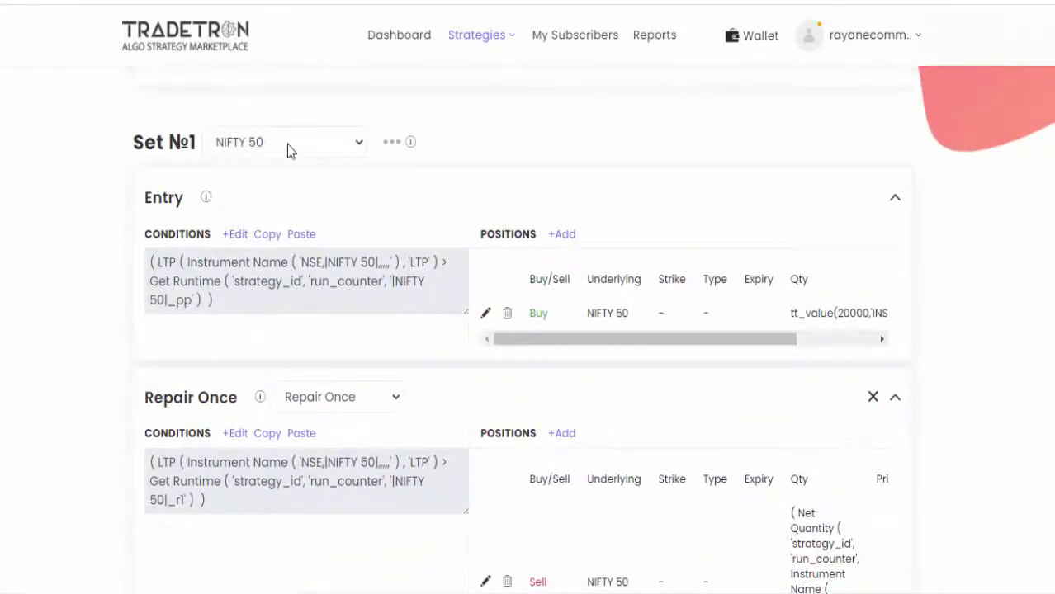
{"action": "scroll", "coordinate": [500, 259], "scroll_direction": "down", "scroll_amount": 9}
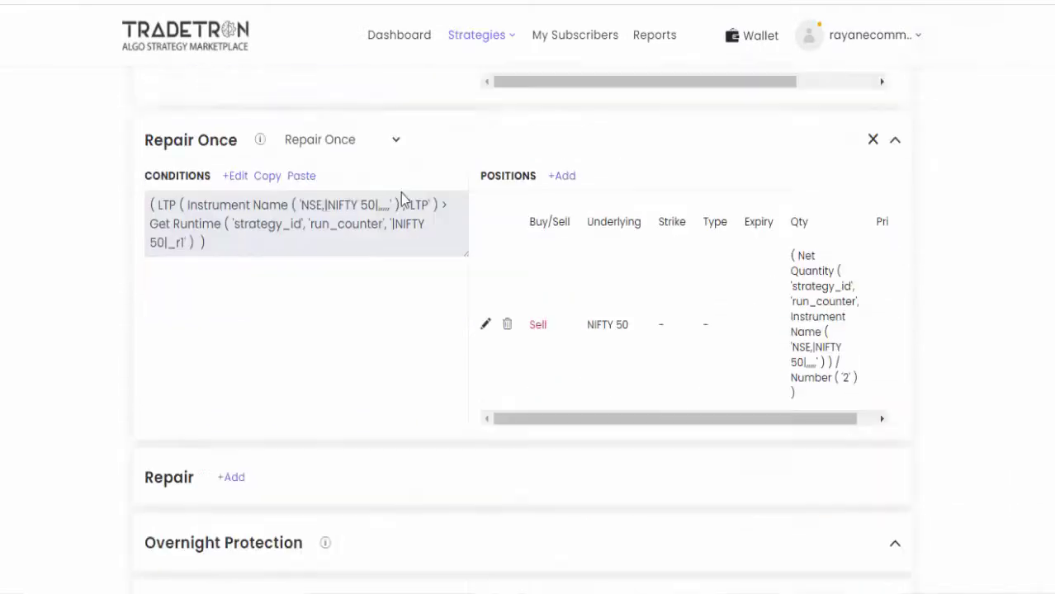
{"action": "scroll", "coordinate": [595, 314], "scroll_direction": "down", "scroll_amount": 9}
{"action": "scroll", "coordinate": [600, 311], "scroll_direction": "up", "scroll_amount": 3}
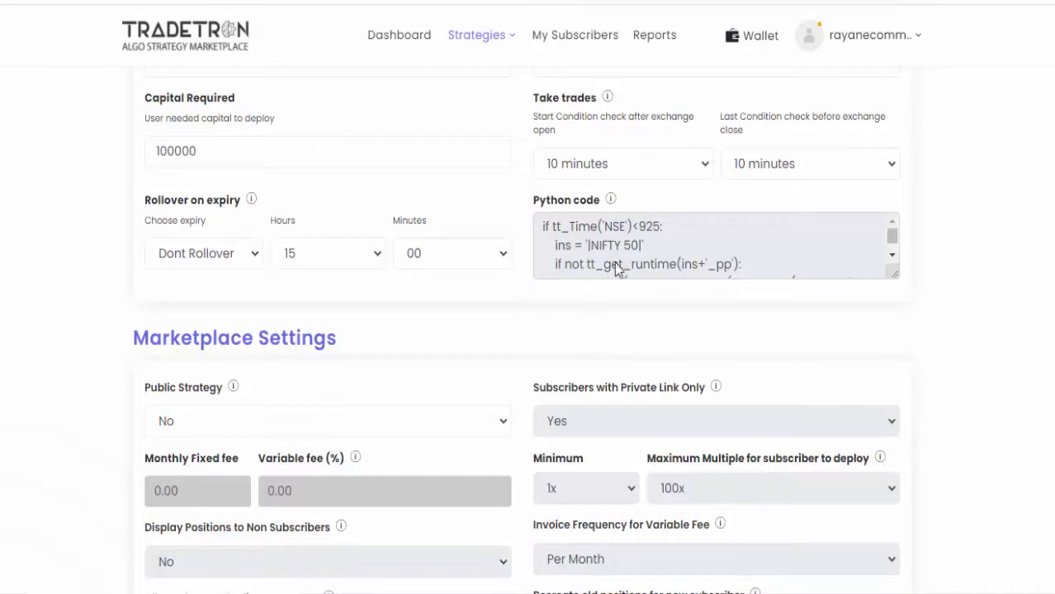
{"action": "scroll", "coordinate": [605, 294], "scroll_direction": "up", "scroll_amount": 1}
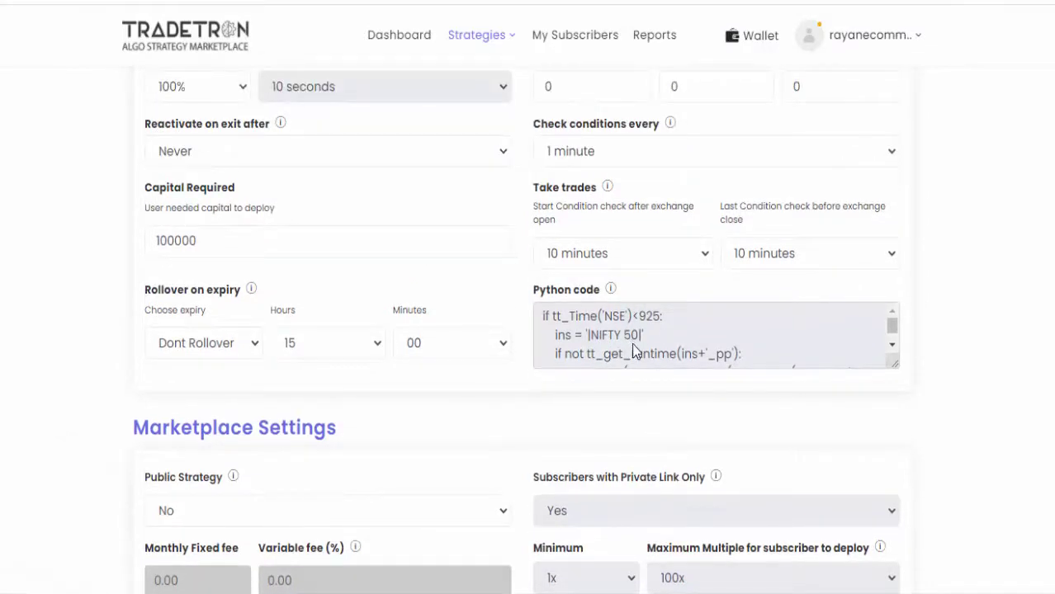
{"action": "scroll", "coordinate": [496, 326], "scroll_direction": "up", "scroll_amount": 5}
{"action": "scroll", "coordinate": [417, 289], "scroll_direction": "up", "scroll_amount": 12}
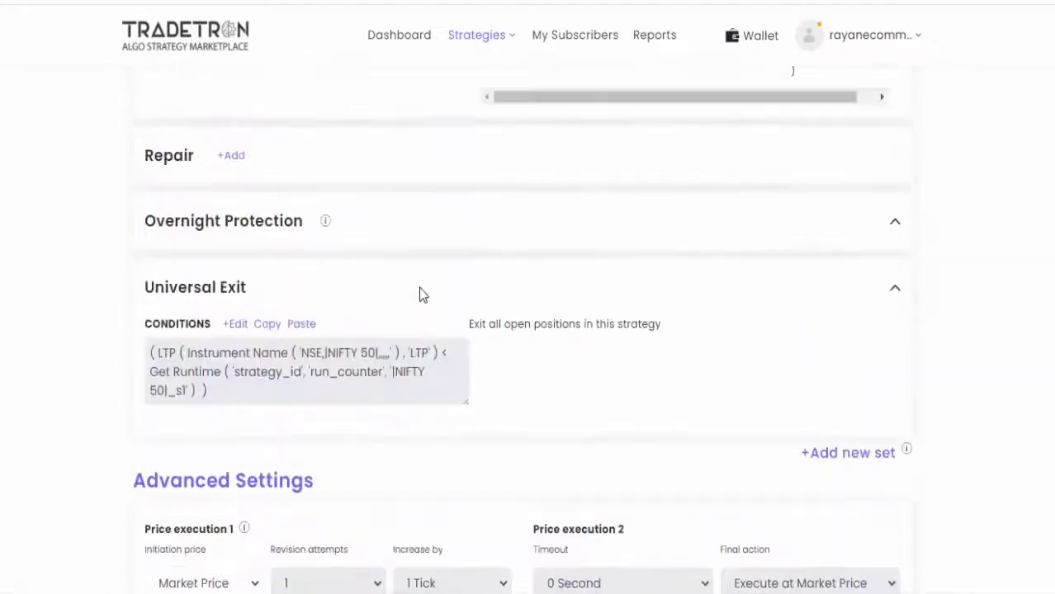
{"action": "scroll", "coordinate": [405, 283], "scroll_direction": "down", "scroll_amount": 3}
{"action": "scroll", "coordinate": [381, 273], "scroll_direction": "up", "scroll_amount": 2}
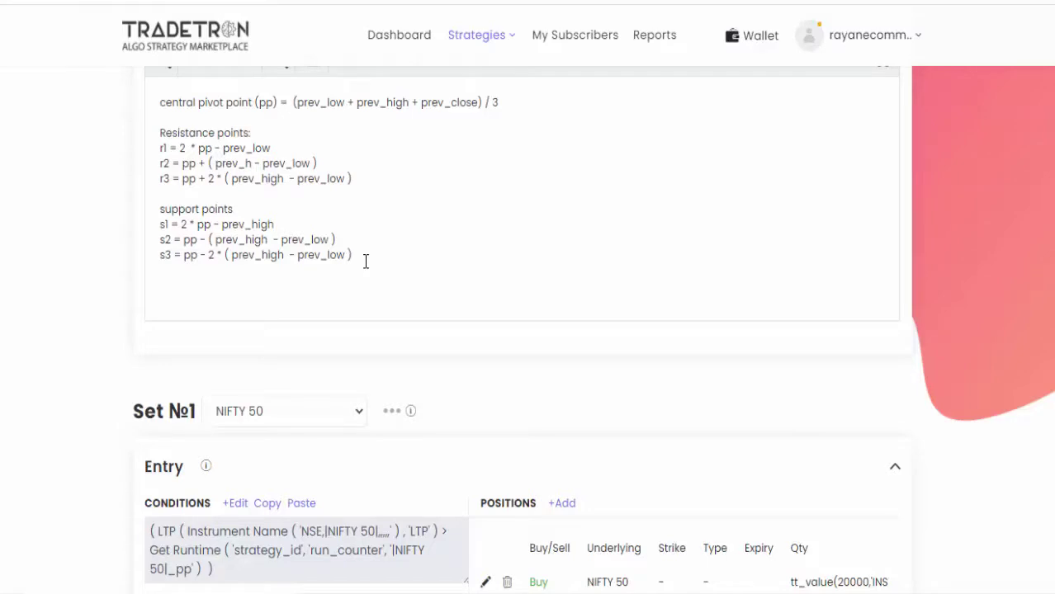
{"action": "scroll", "coordinate": [366, 261], "scroll_direction": "down", "scroll_amount": 2}
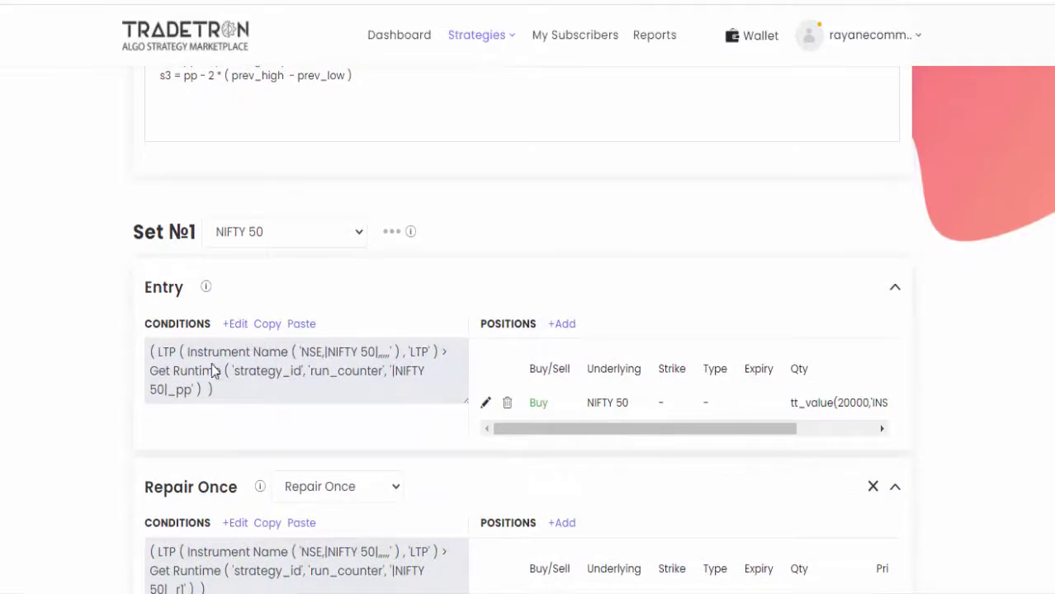
Change the Entry condition's runtime variable from |NIFTY 50|_pp to |NIFTY 50|_r2.
{"action": "left_click", "coordinate": [239, 328]}
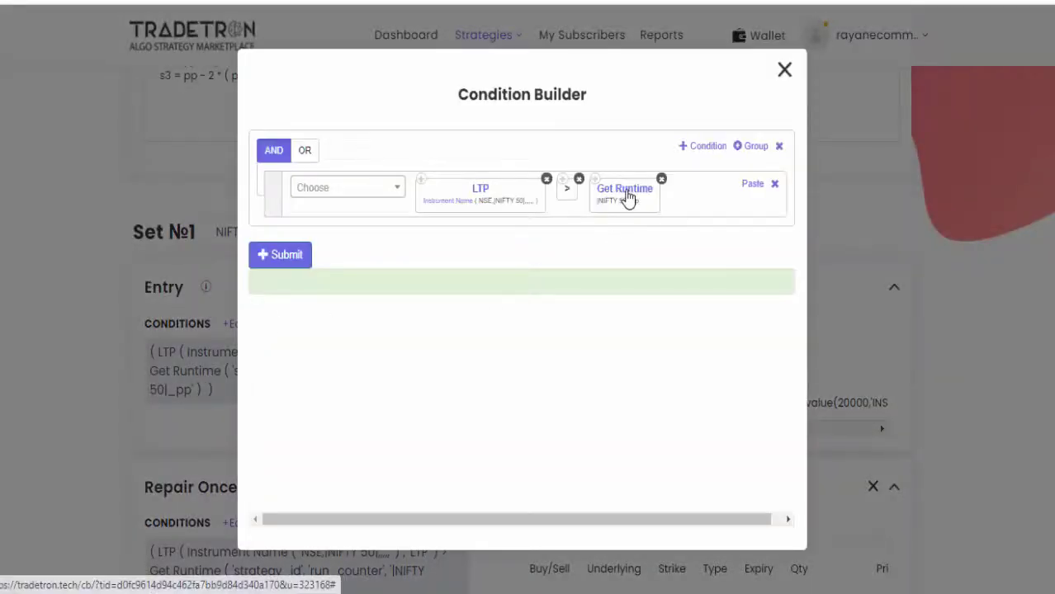
{"action": "left_click", "coordinate": [627, 196]}
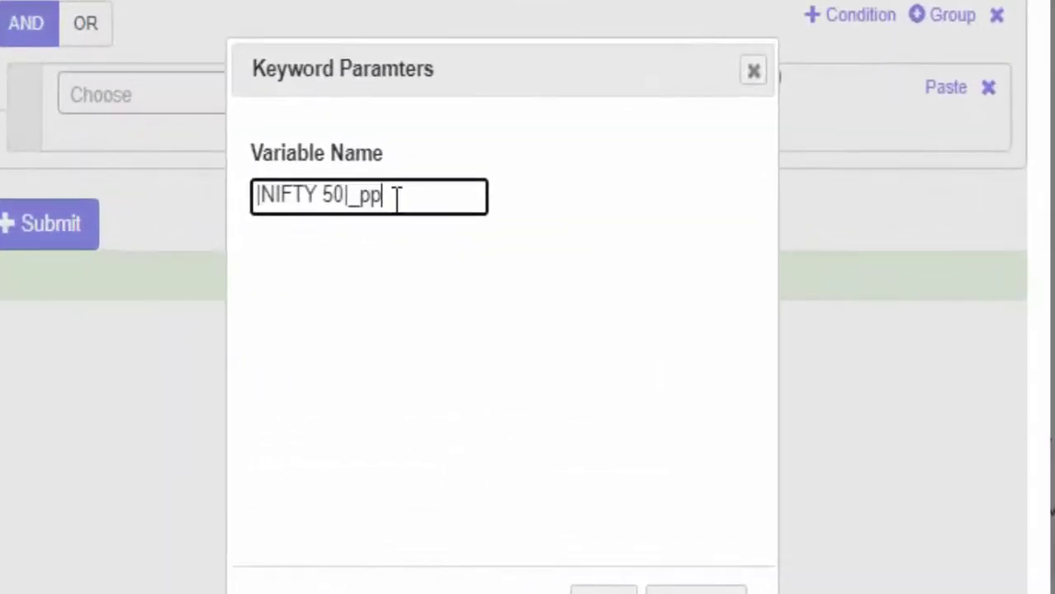
{"action": "key", "text": "BackSpace"}
{"action": "key", "text": "BackSpace"}
{"action": "type", "text": "r2"}
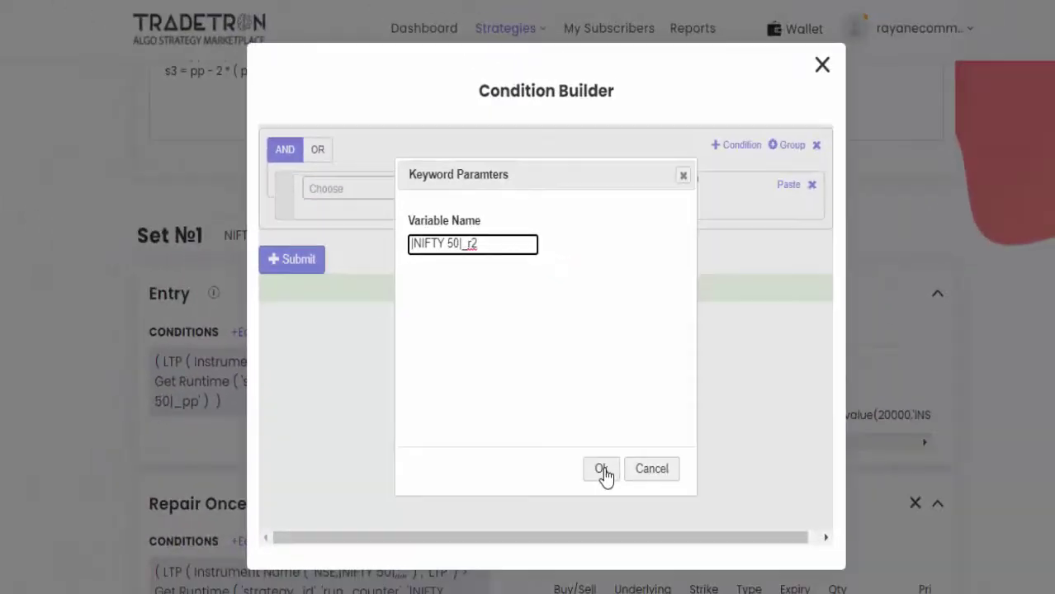
{"action": "left_click", "coordinate": [603, 591]}
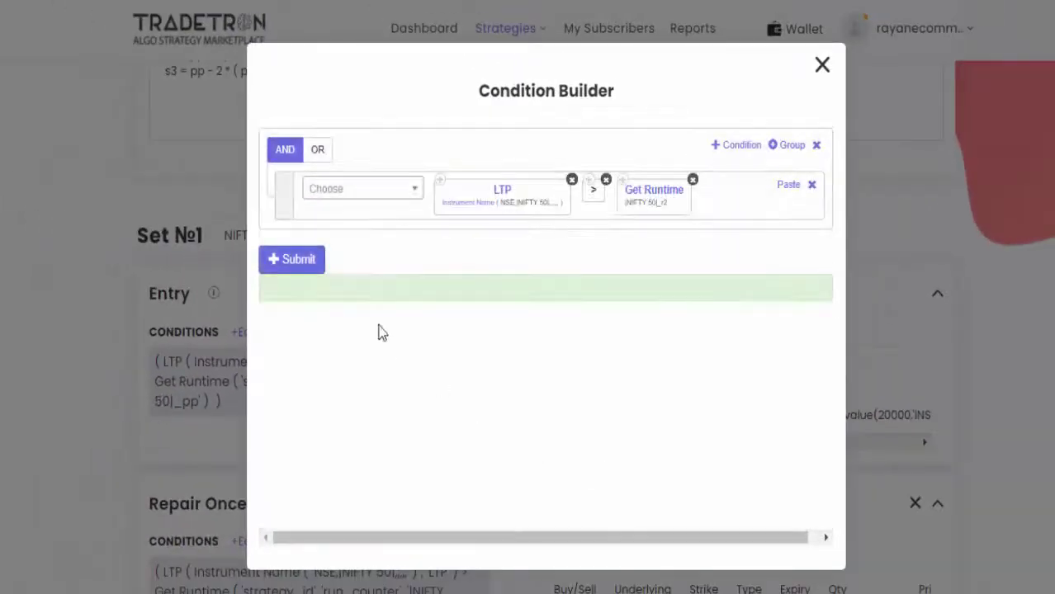
{"action": "left_click", "coordinate": [295, 262]}
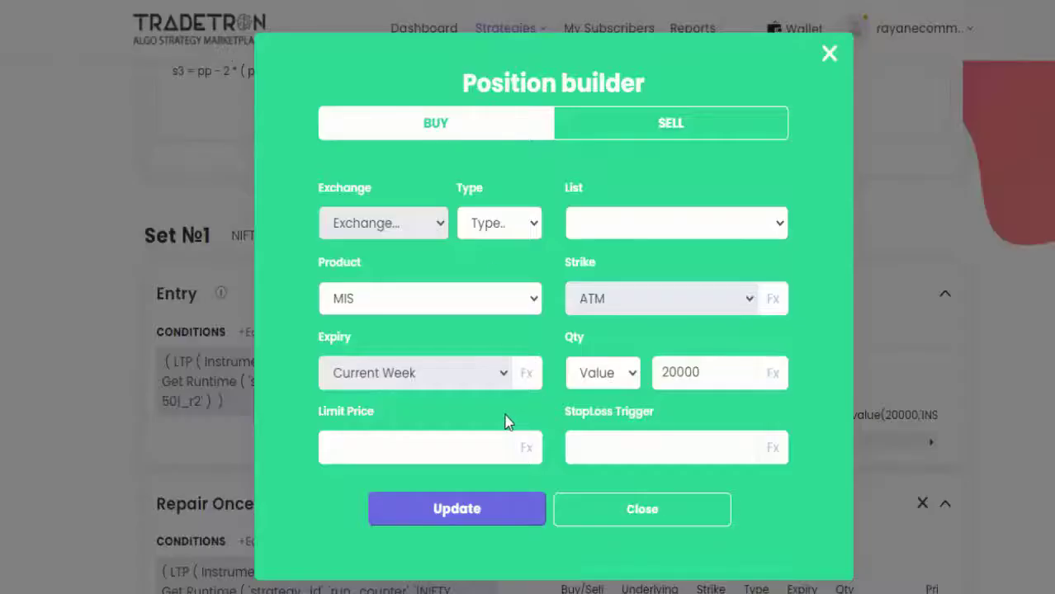
Make the Entry position a Sell with quantity value 10000 instead of 20000.
{"action": "left_click", "coordinate": [675, 125]}
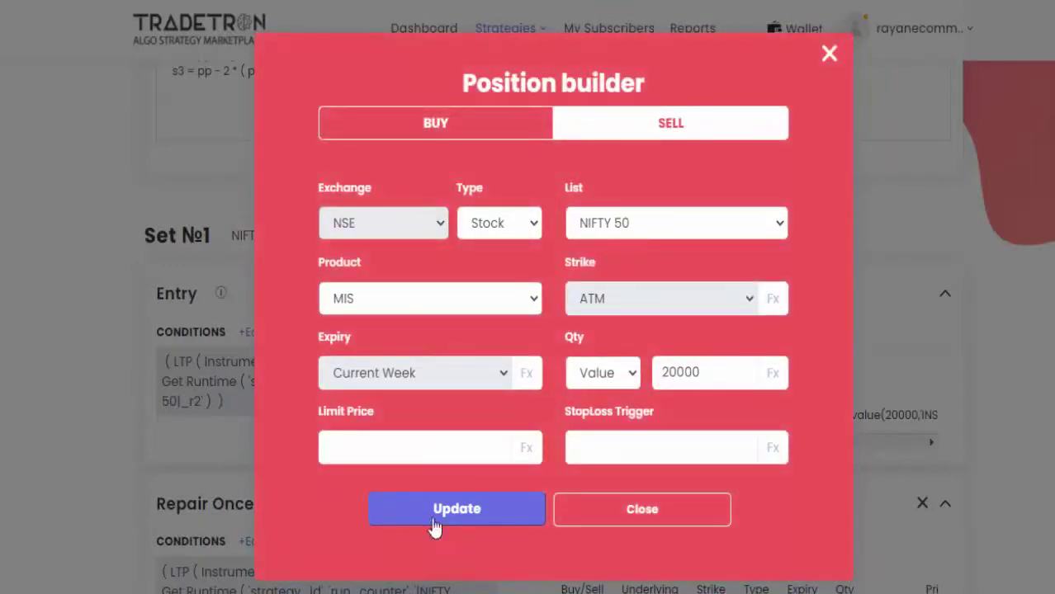
{"action": "left_click", "coordinate": [434, 514]}
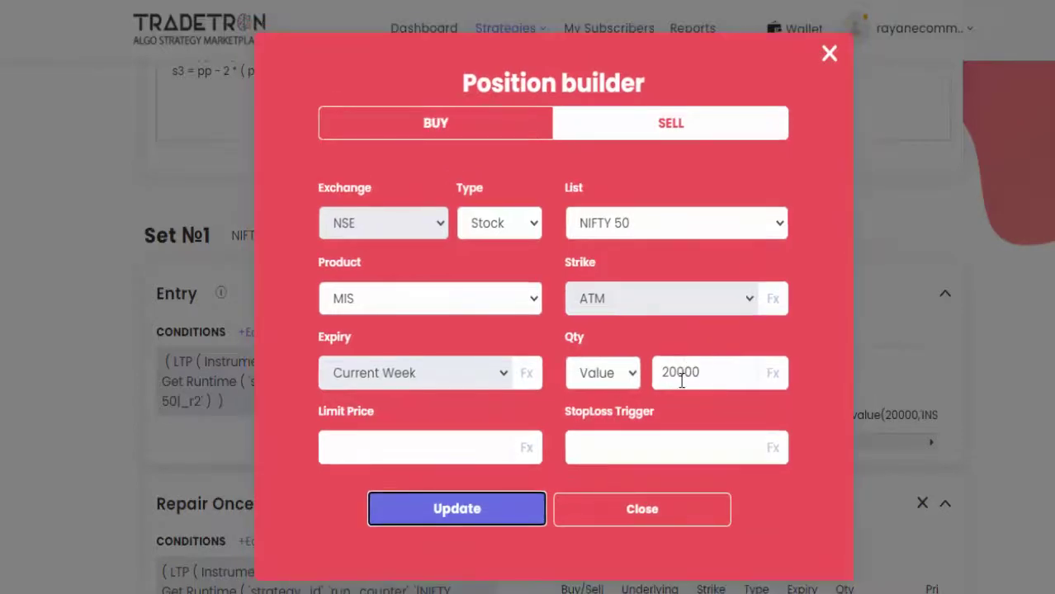
{"action": "left_click_drag", "start_coordinate": [717, 374], "coordinate": [650, 391]}
{"action": "type", "text": "10000"}
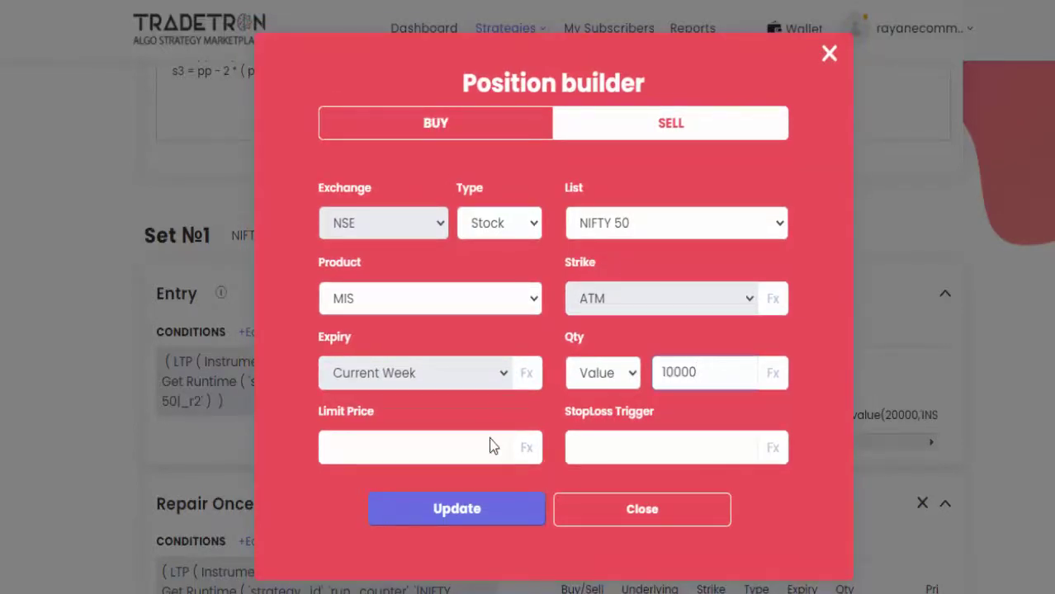
{"action": "left_click", "coordinate": [438, 506]}
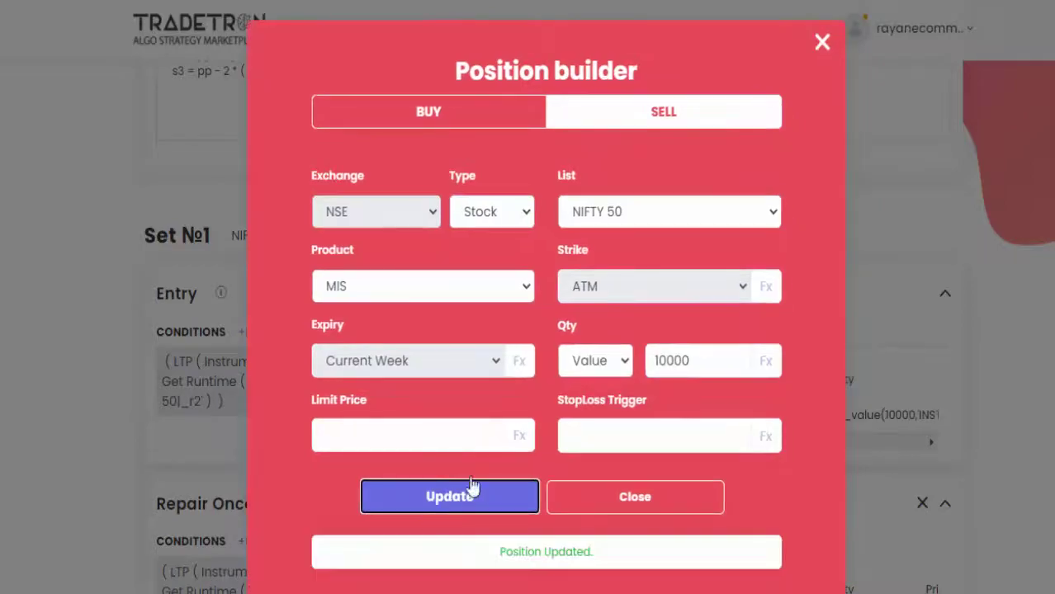
{"action": "left_click", "coordinate": [823, 43]}
{"action": "scroll", "coordinate": [388, 298], "scroll_direction": "down", "scroll_amount": 2}
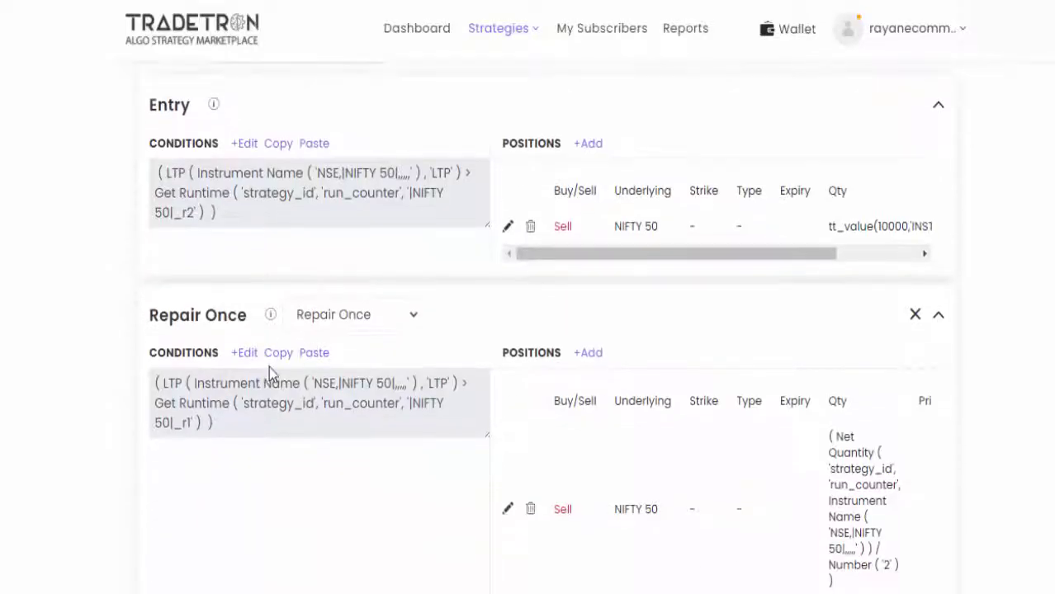
Change the Repair Once condition's runtime variable from |NIFTY 50|_r1 to |NIFTY 50|_r3.
{"action": "left_click", "coordinate": [248, 355]}
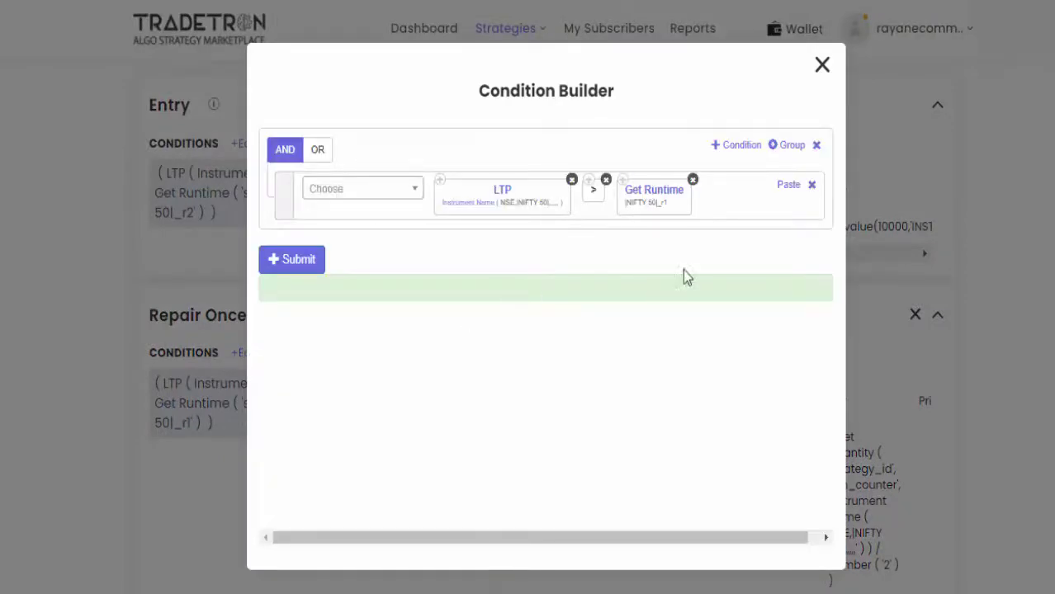
{"action": "left_click", "coordinate": [645, 200]}
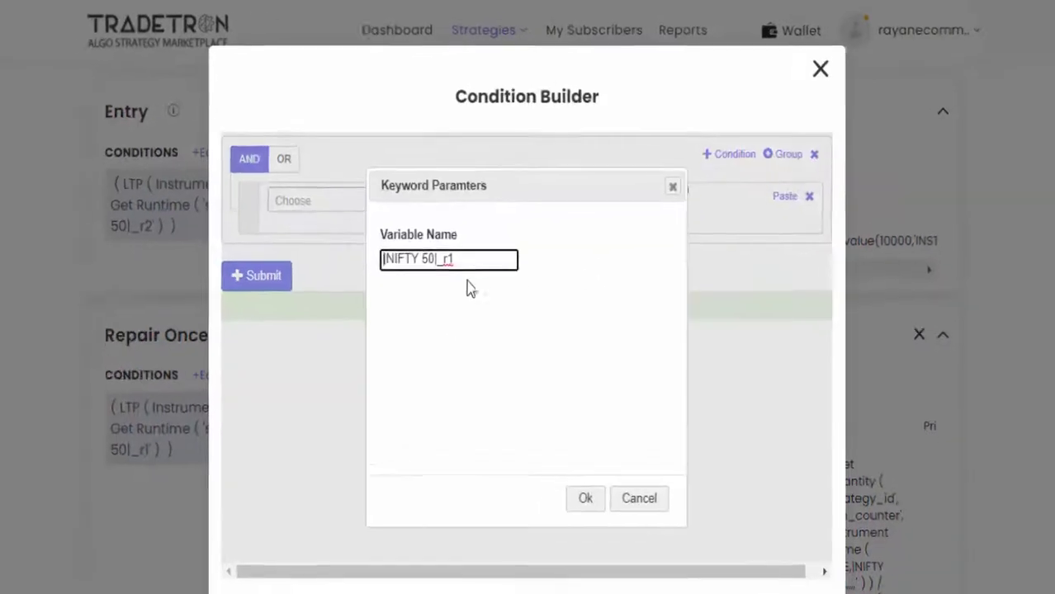
{"action": "key", "text": "BackSpace"}
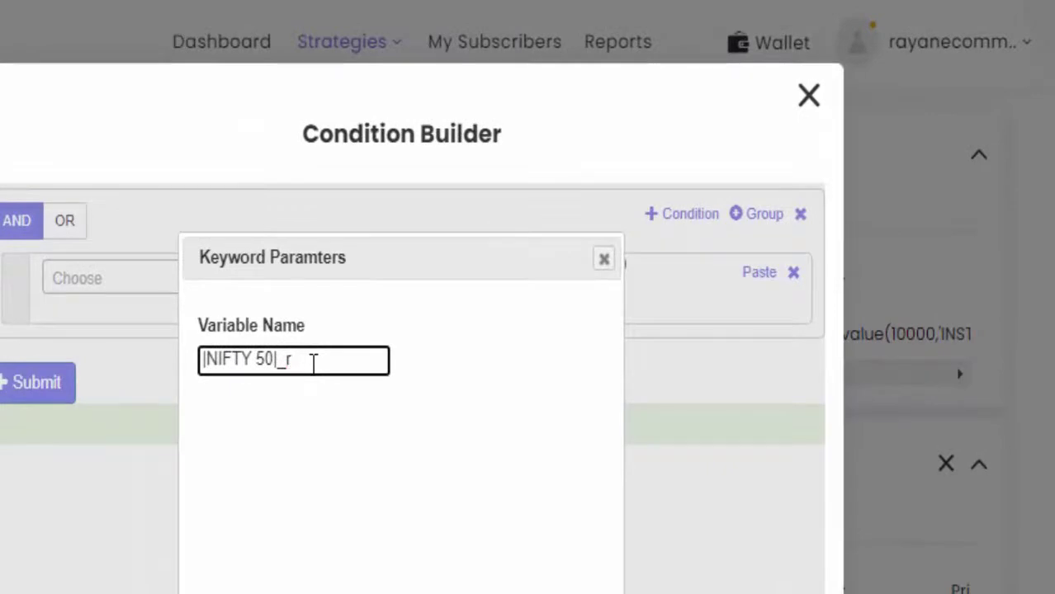
{"action": "type", "text": "3"}
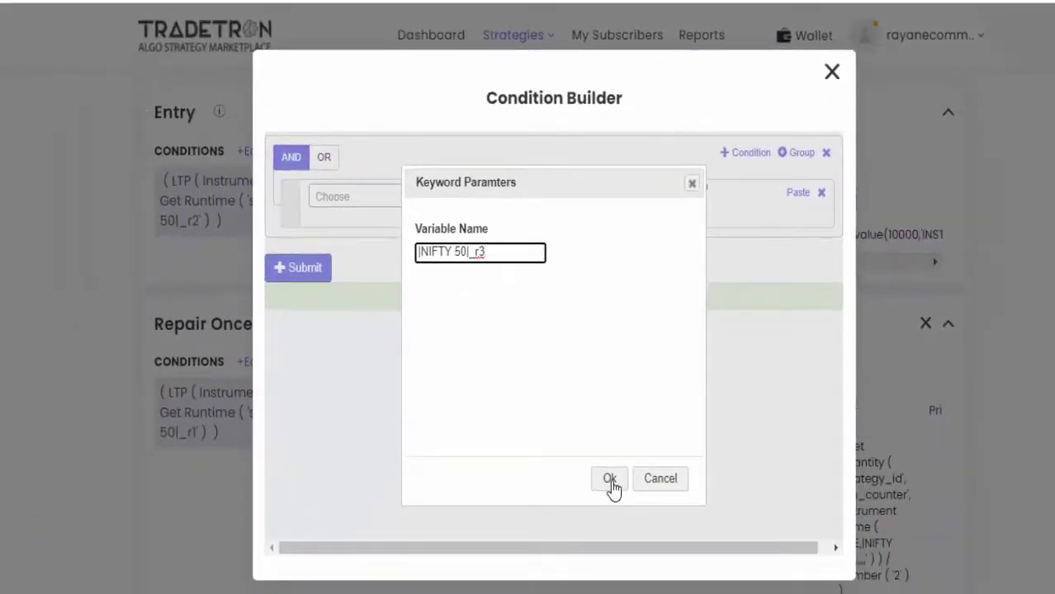
{"action": "left_click", "coordinate": [609, 487]}
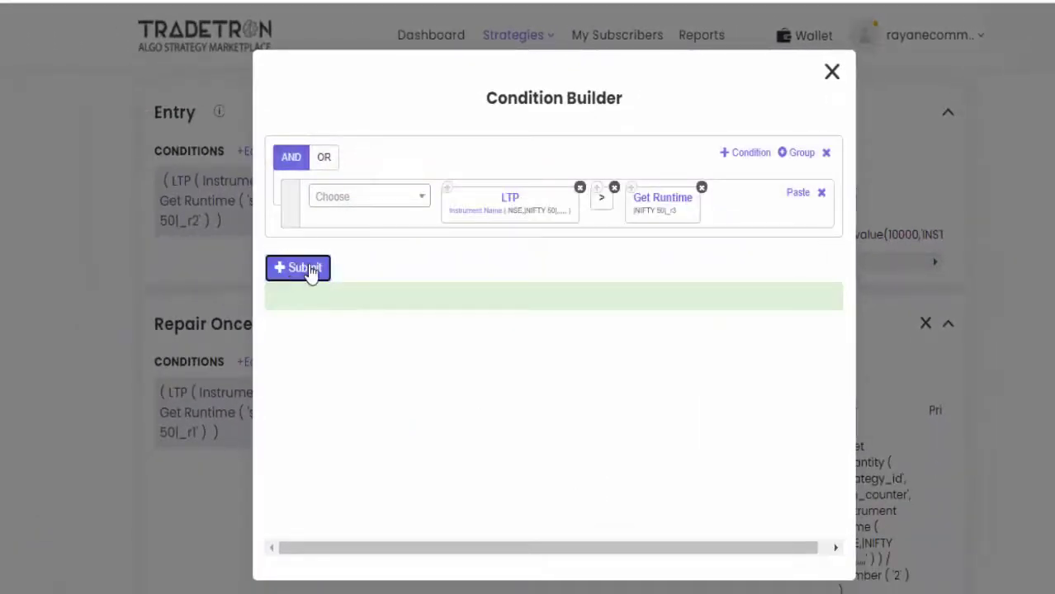
{"action": "left_click", "coordinate": [306, 269]}
Clear the Net Quantity ÷ Number formula from the Repair Once buy position's quantity.
{"action": "left_click", "coordinate": [832, 72]}
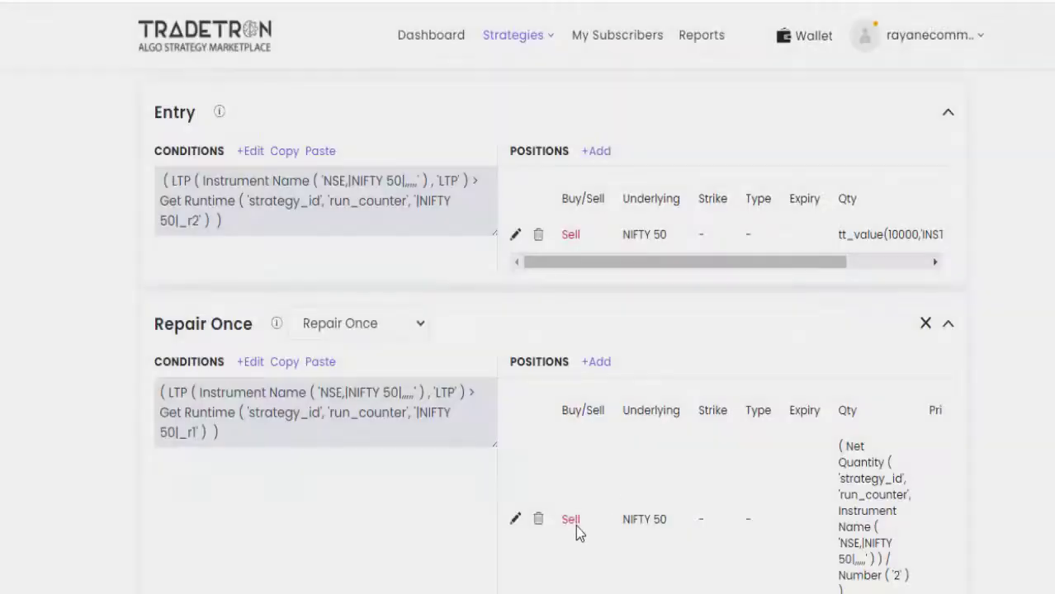
{"action": "left_click", "coordinate": [516, 518]}
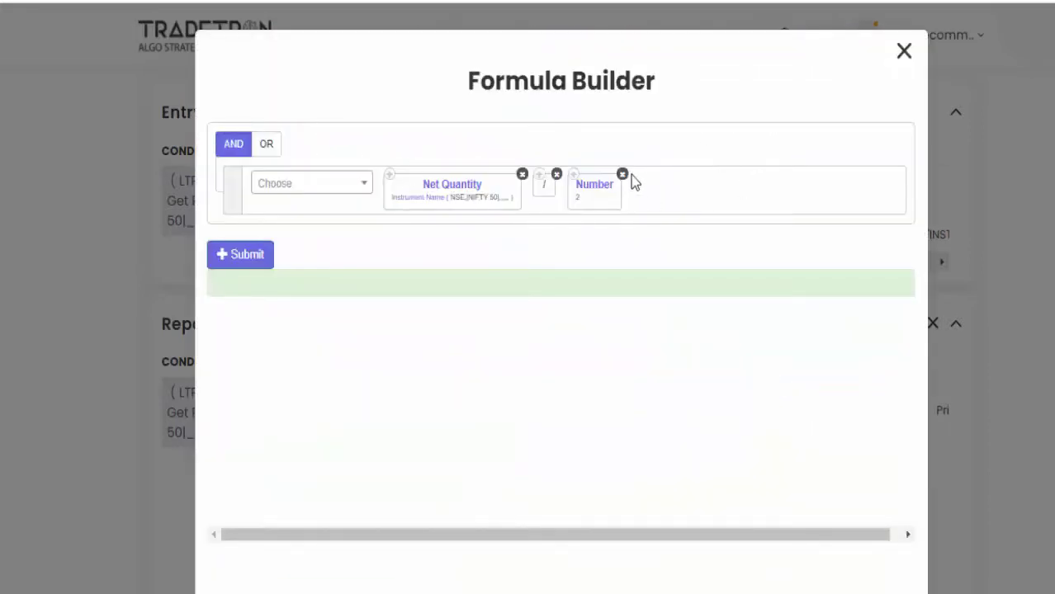
{"action": "left_click", "coordinate": [904, 52]}
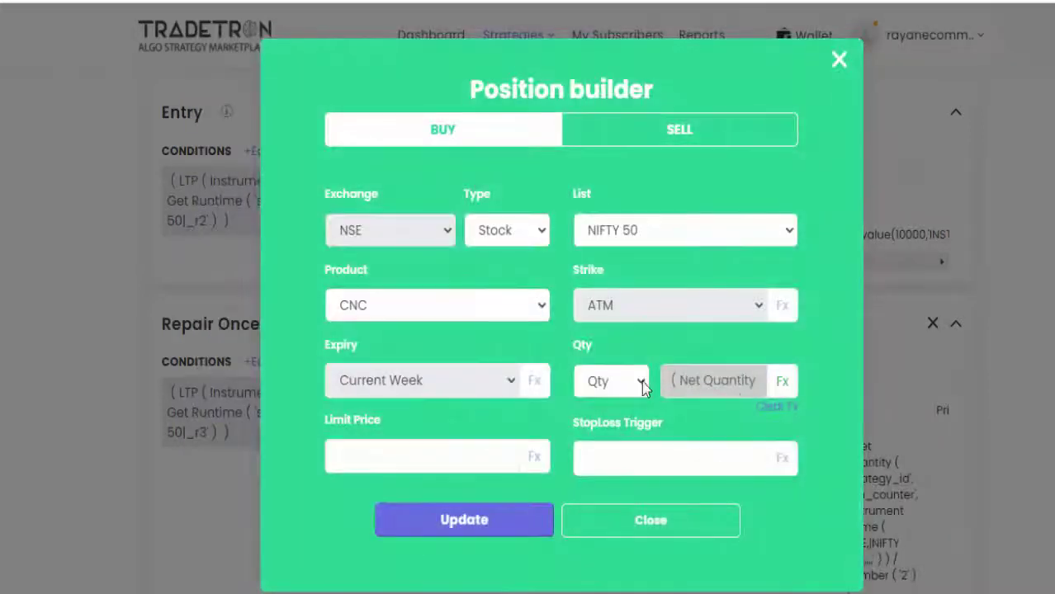
{"action": "left_click", "coordinate": [782, 385]}
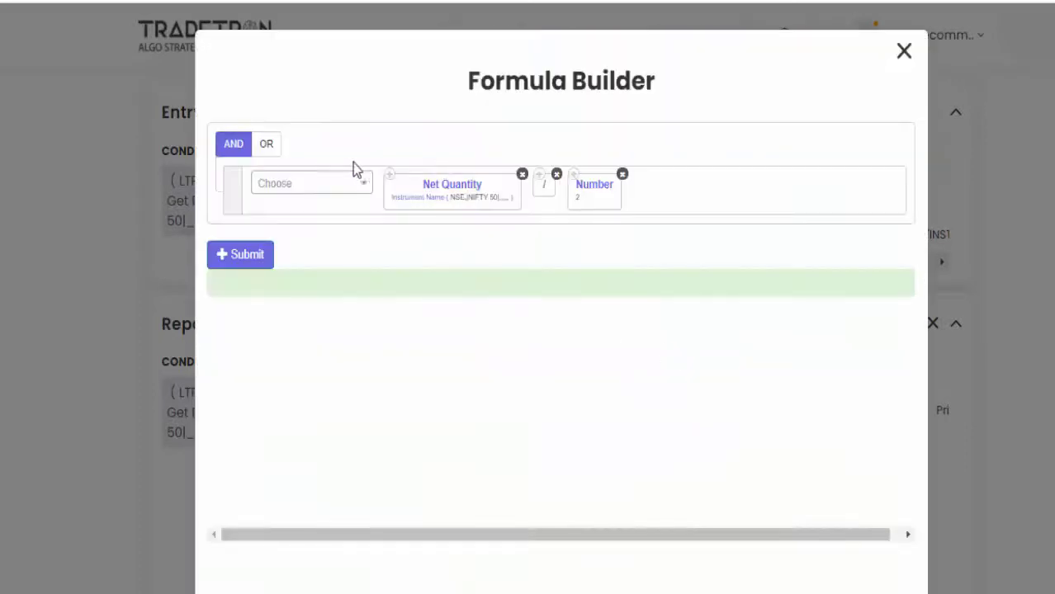
{"action": "left_click", "coordinate": [623, 174]}
{"action": "left_click", "coordinate": [557, 174]}
{"action": "left_click", "coordinate": [522, 174]}
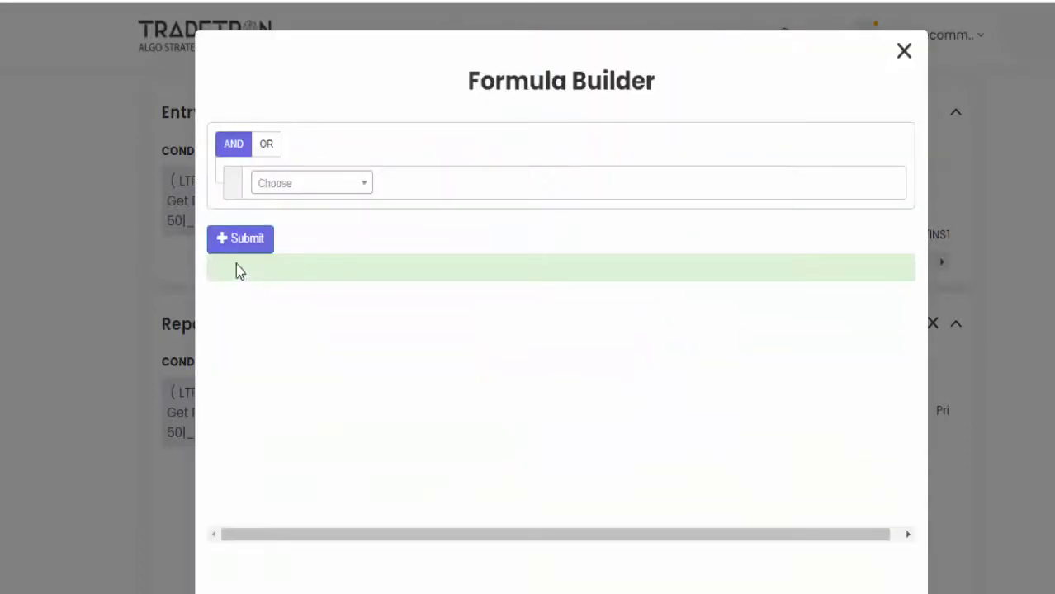
{"action": "left_click", "coordinate": [905, 53]}
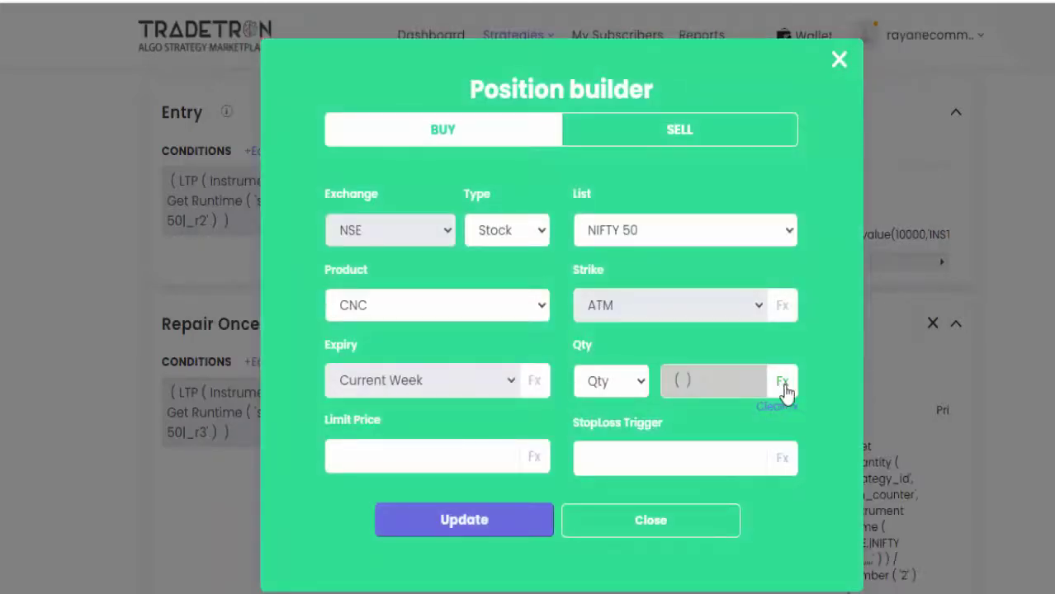
Set the position quantity to Value 10000 with MIS product and update it.
{"action": "left_click", "coordinate": [634, 390]}
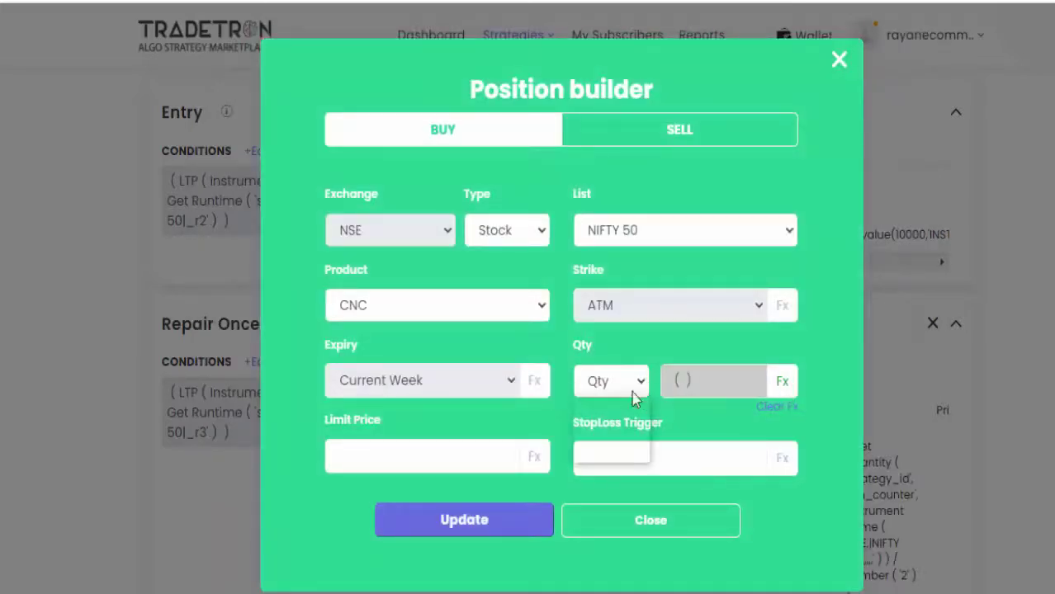
{"action": "left_click", "coordinate": [614, 436]}
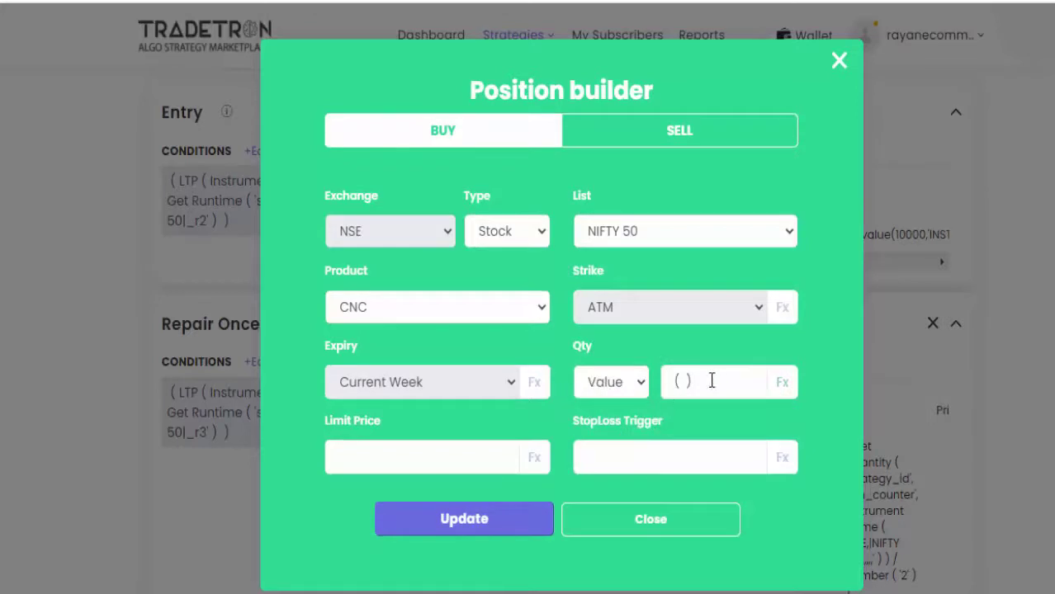
{"action": "left_click_drag", "start_coordinate": [705, 380], "coordinate": [666, 379]}
{"action": "type", "text": "10000"}
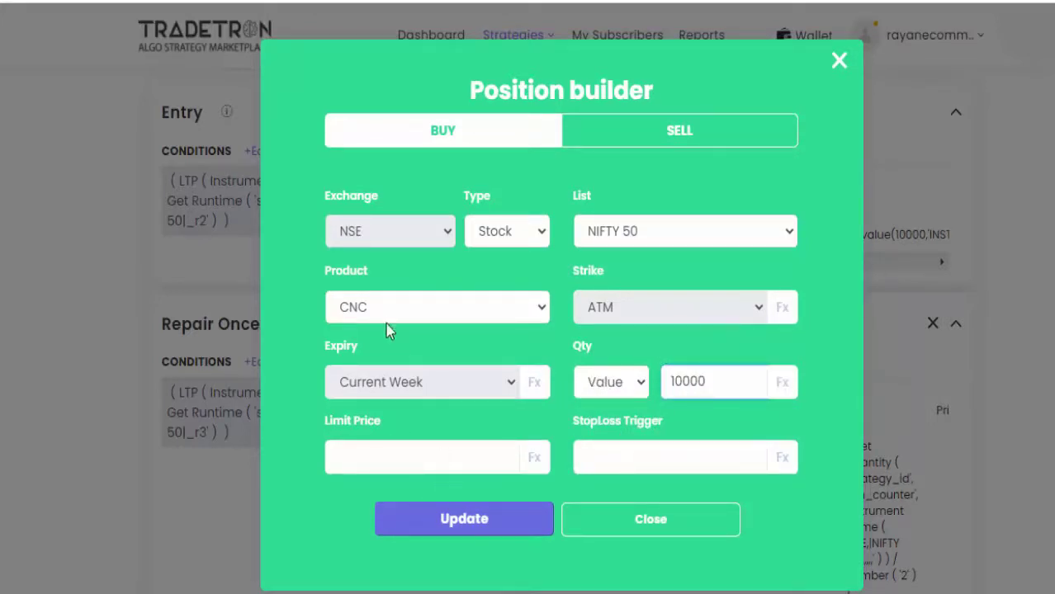
{"action": "left_click", "coordinate": [418, 317]}
{"action": "left_click", "coordinate": [415, 361]}
{"action": "left_click", "coordinate": [446, 522]}
Change the Universal Exit runtime variable from |NIFTY 50|_s1 to |NIFTY 50|_pp and submit.
{"action": "left_click", "coordinate": [832, 54]}
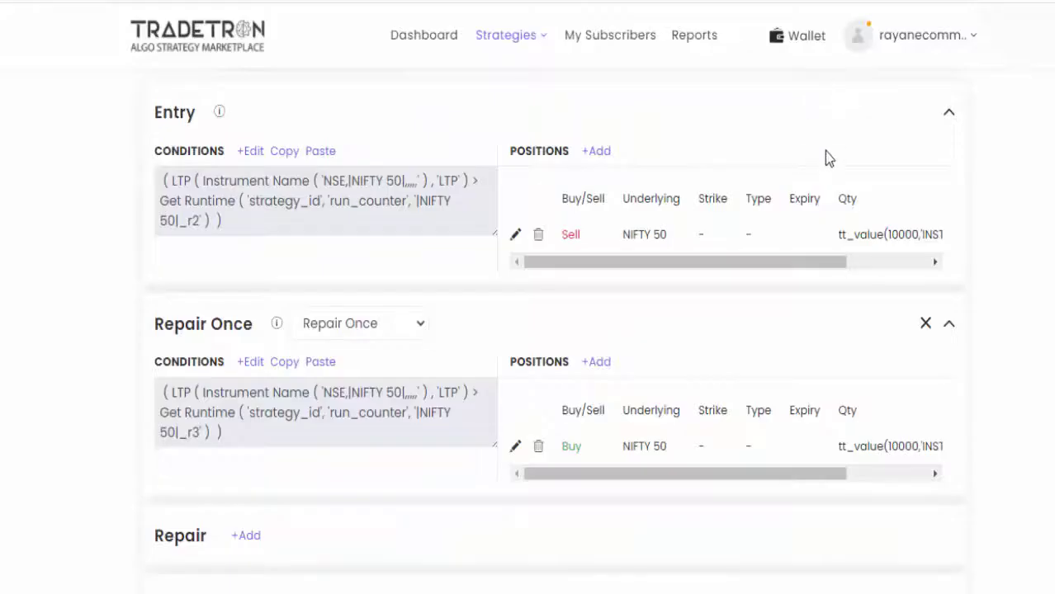
{"action": "scroll", "coordinate": [819, 262], "scroll_direction": "down", "scroll_amount": 2}
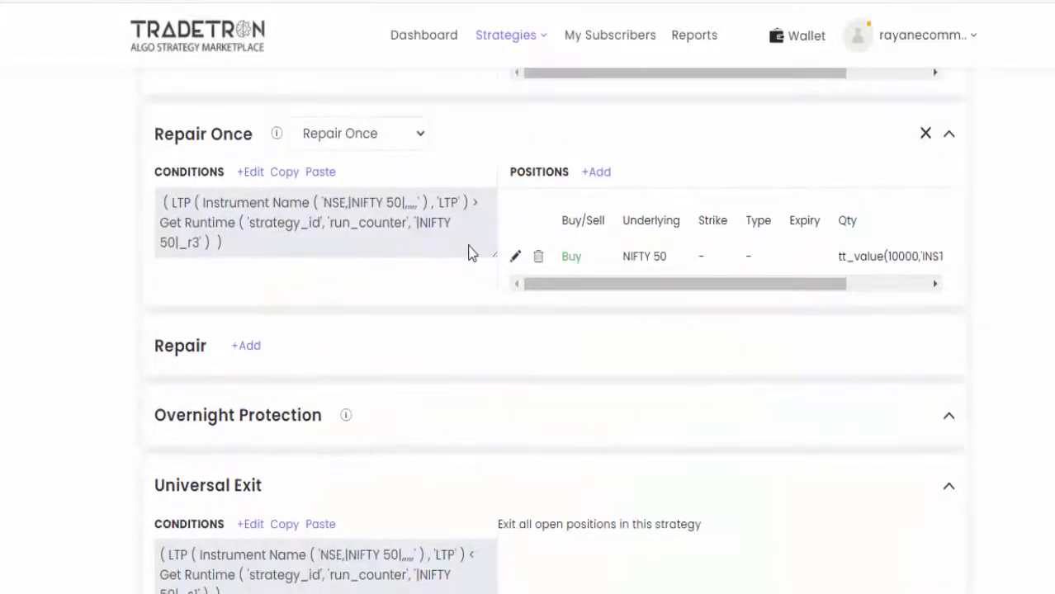
{"action": "scroll", "coordinate": [327, 287], "scroll_direction": "down", "scroll_amount": 2}
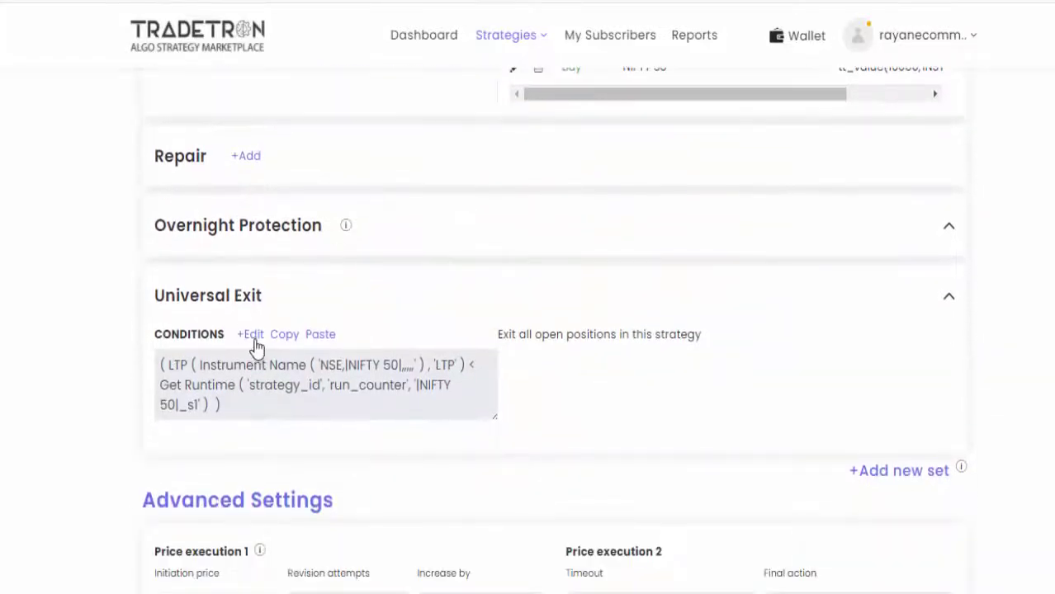
{"action": "left_click", "coordinate": [252, 338]}
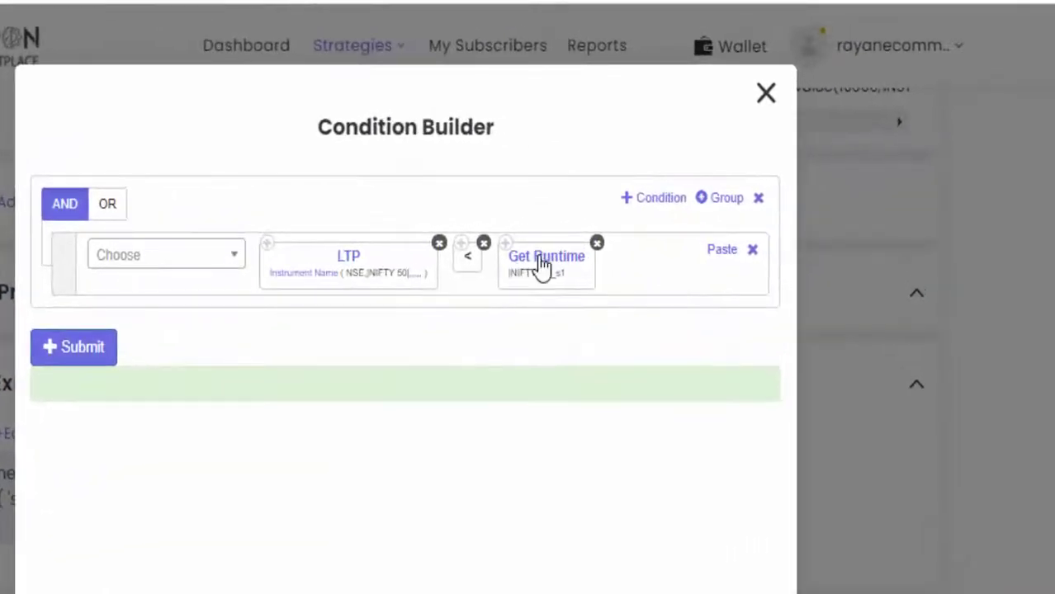
{"action": "left_click", "coordinate": [539, 261]}
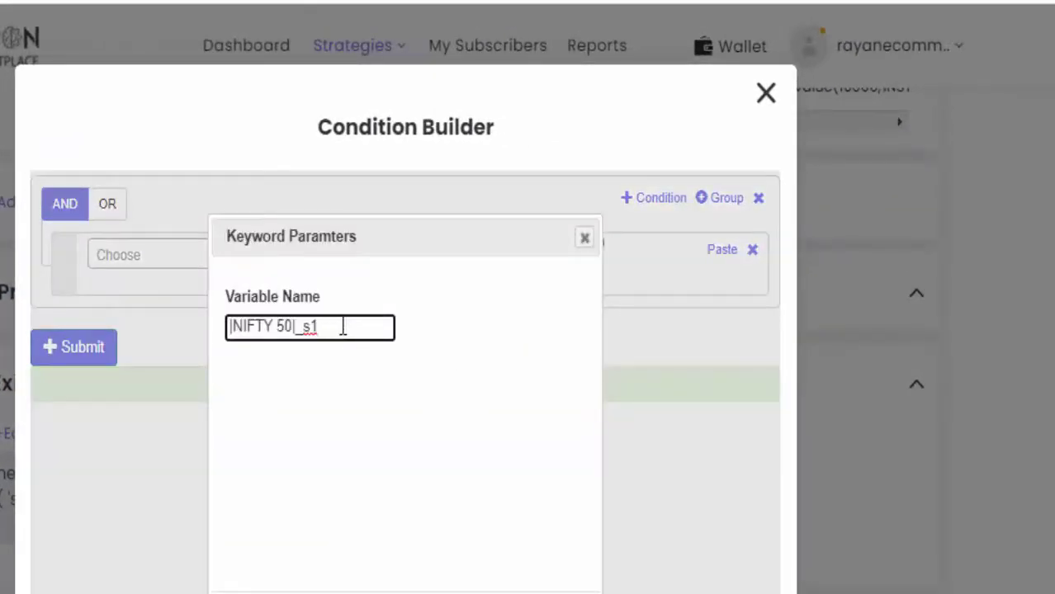
{"action": "key", "text": "BackSpace"}
{"action": "key", "text": "BackSpace"}
{"action": "type", "text": "99"}
{"action": "key", "text": "BackSpace"}
{"action": "type", "text": "pp"}
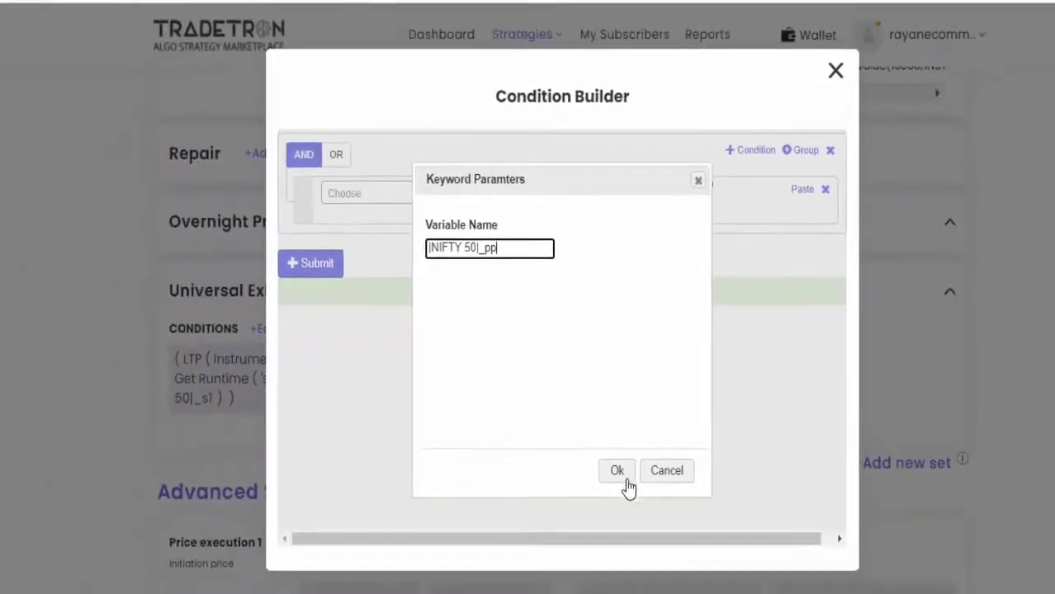
{"action": "left_click", "coordinate": [617, 472]}
{"action": "left_click", "coordinate": [322, 262]}
{"action": "left_click", "coordinate": [835, 70]}
Set Check conditions every to Check continuously.
{"action": "scroll", "coordinate": [542, 347], "scroll_direction": "down", "scroll_amount": 2}
{"action": "scroll", "coordinate": [541, 347], "scroll_direction": "down", "scroll_amount": 2}
{"action": "left_click", "coordinate": [697, 388]}
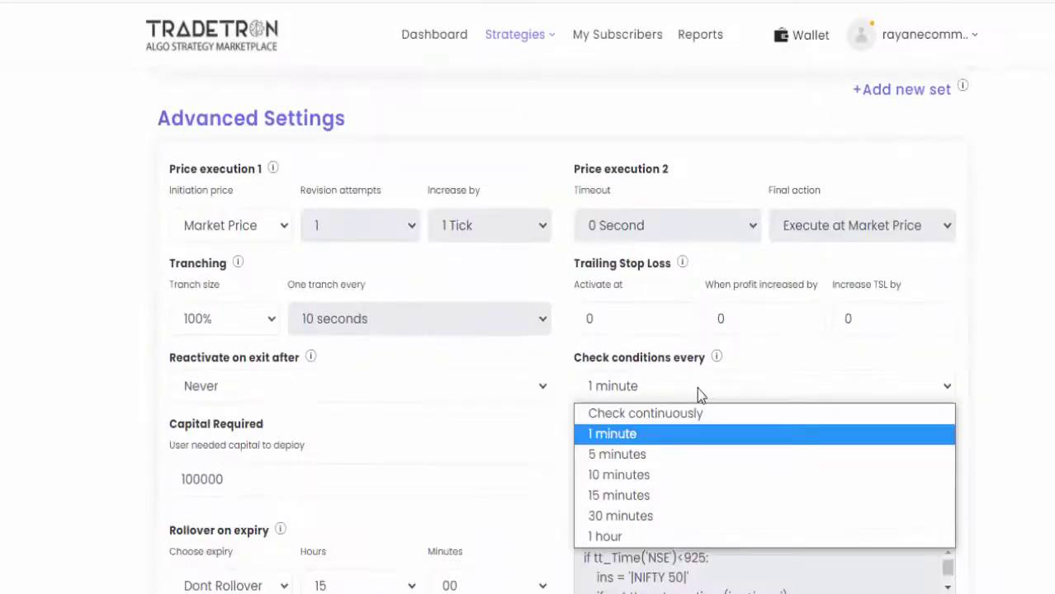
{"action": "left_click", "coordinate": [693, 420]}
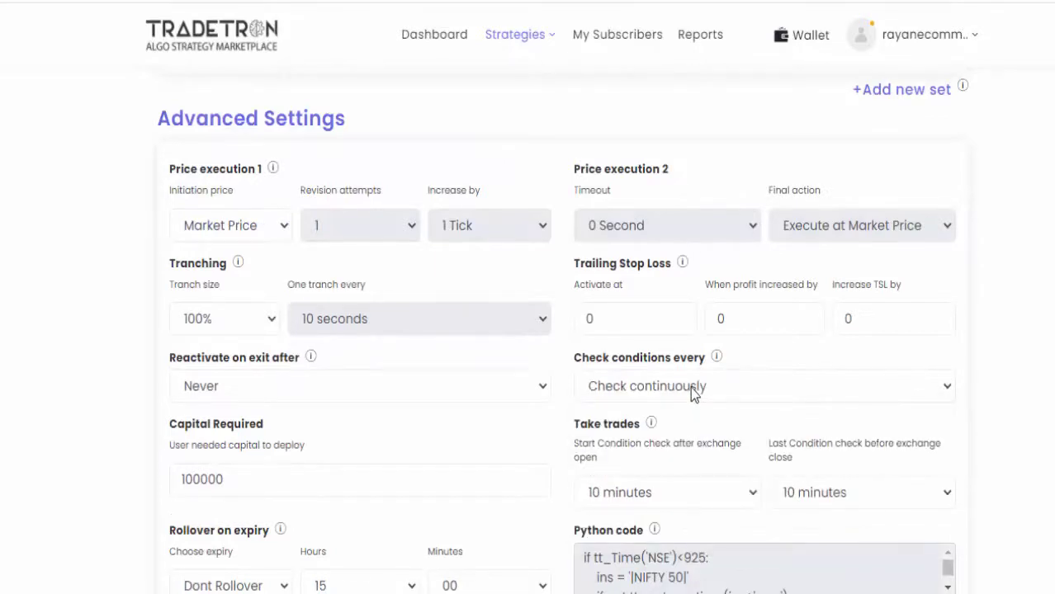
{"action": "left_click", "coordinate": [690, 388]}
{"action": "left_click", "coordinate": [669, 436]}
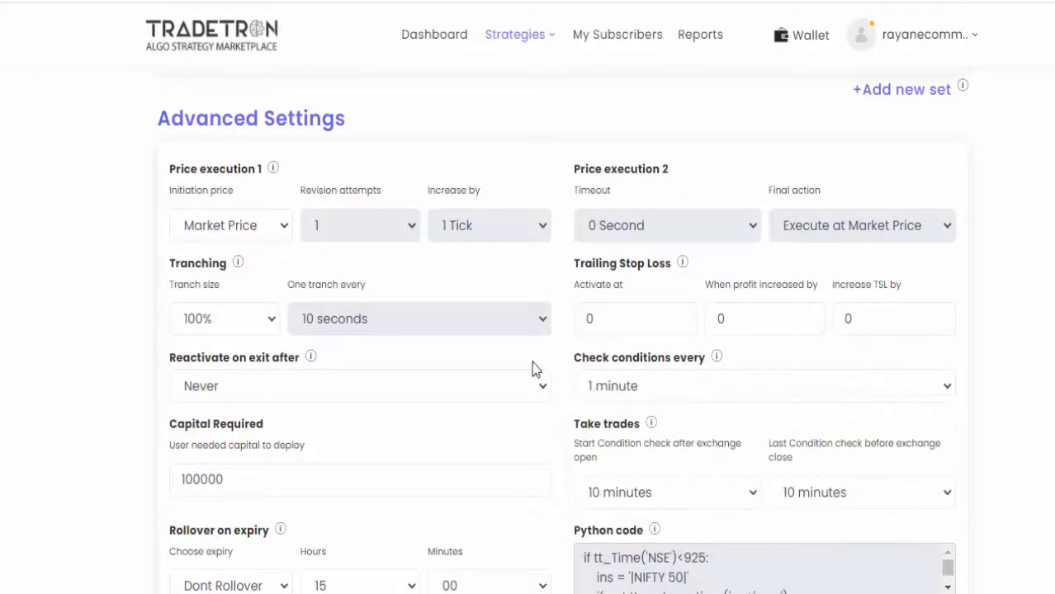
{"action": "left_click", "coordinate": [735, 398]}
{"action": "left_click", "coordinate": [795, 386]}
{"action": "key", "text": "Up"}
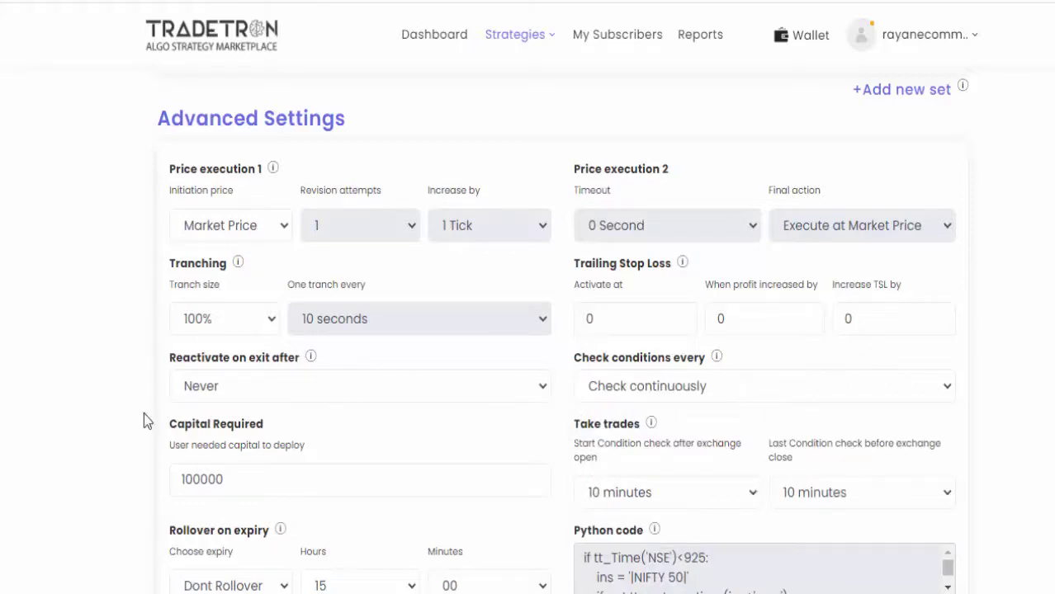
Set Reactivate on exit after to 12 hours and update the strategy.
{"action": "left_click", "coordinate": [285, 384]}
{"action": "left_click", "coordinate": [216, 240]}
{"action": "scroll", "coordinate": [157, 384], "scroll_direction": "down", "scroll_amount": 2}
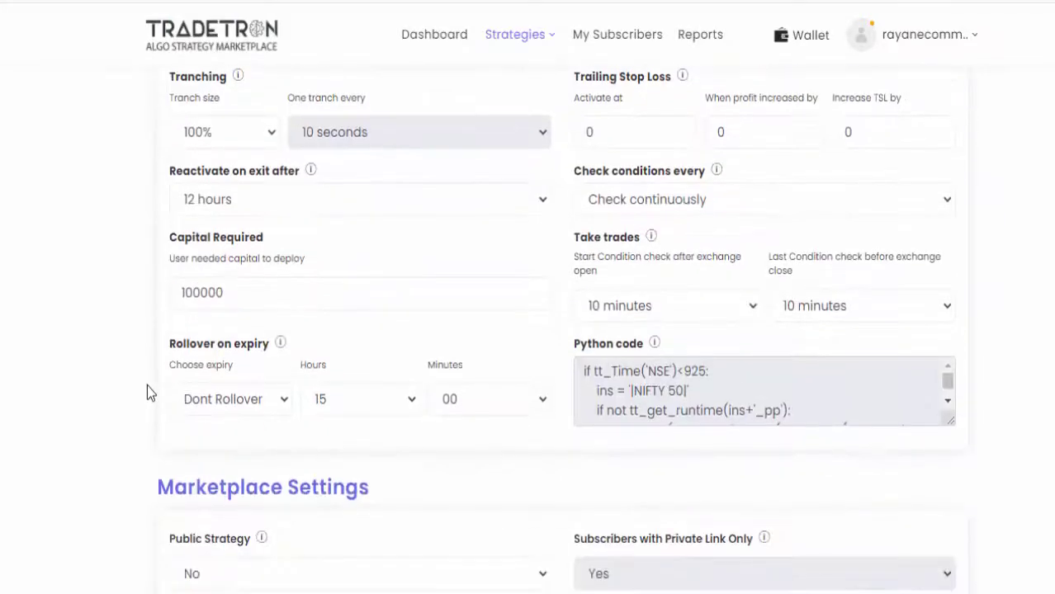
{"action": "scroll", "coordinate": [781, 384], "scroll_direction": "down", "scroll_amount": 5}
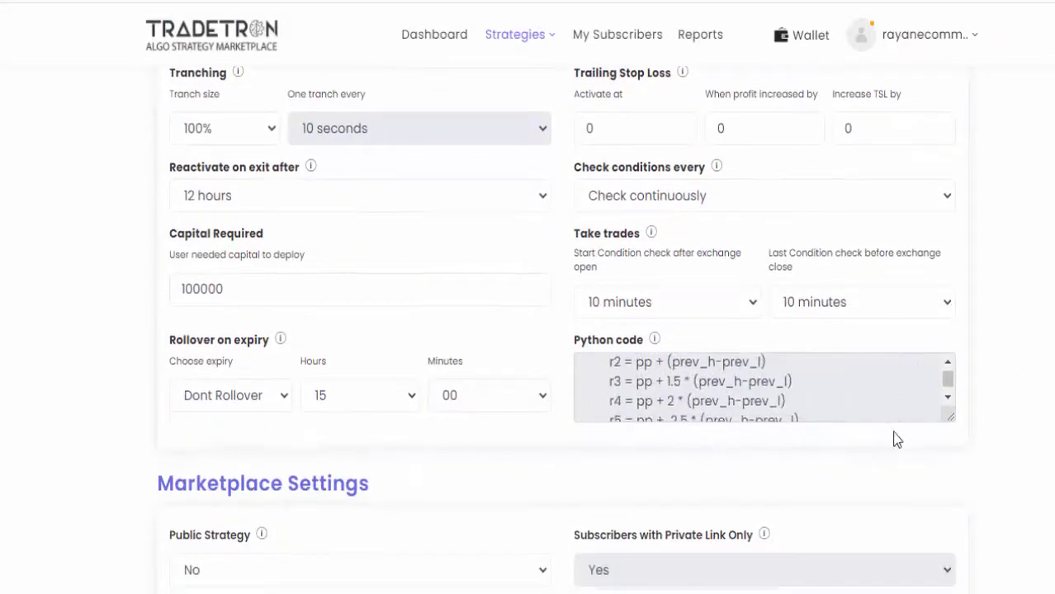
{"action": "scroll", "coordinate": [900, 442], "scroll_direction": "down", "scroll_amount": 3}
{"action": "scroll", "coordinate": [910, 454], "scroll_direction": "down", "scroll_amount": 3}
{"action": "left_click", "coordinate": [576, 403]}
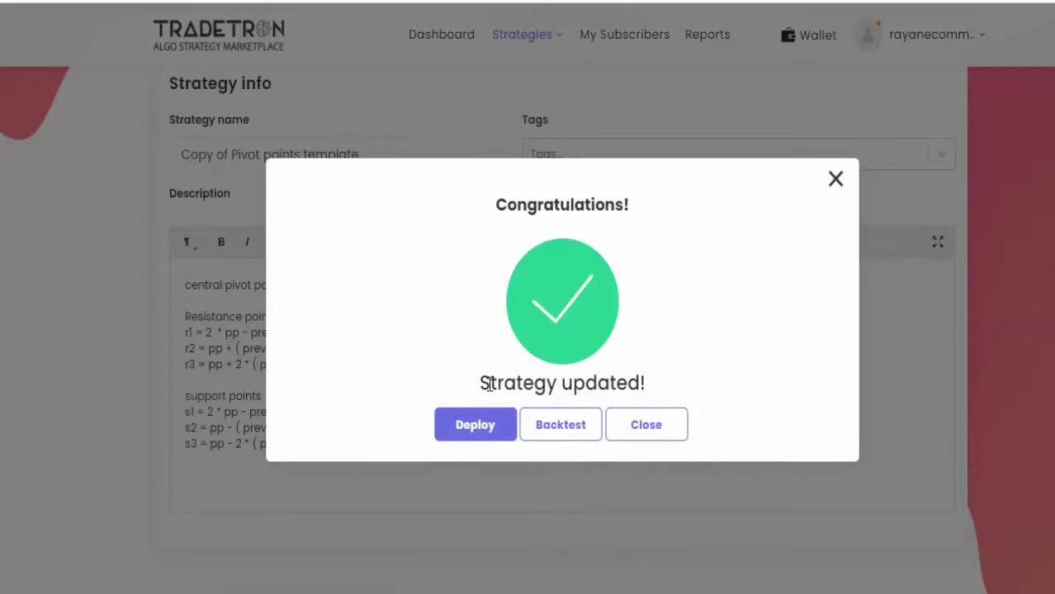
Deploy the strategy to TT Paper Trading at 1x and acknowledge the confirmation.
{"action": "left_click", "coordinate": [469, 432]}
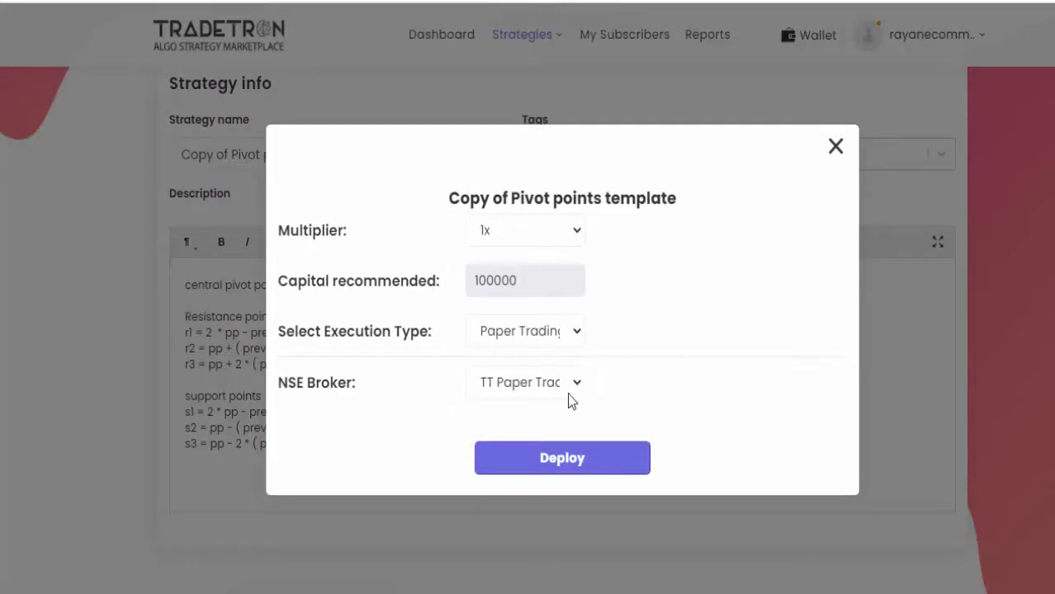
{"action": "left_click", "coordinate": [549, 459]}
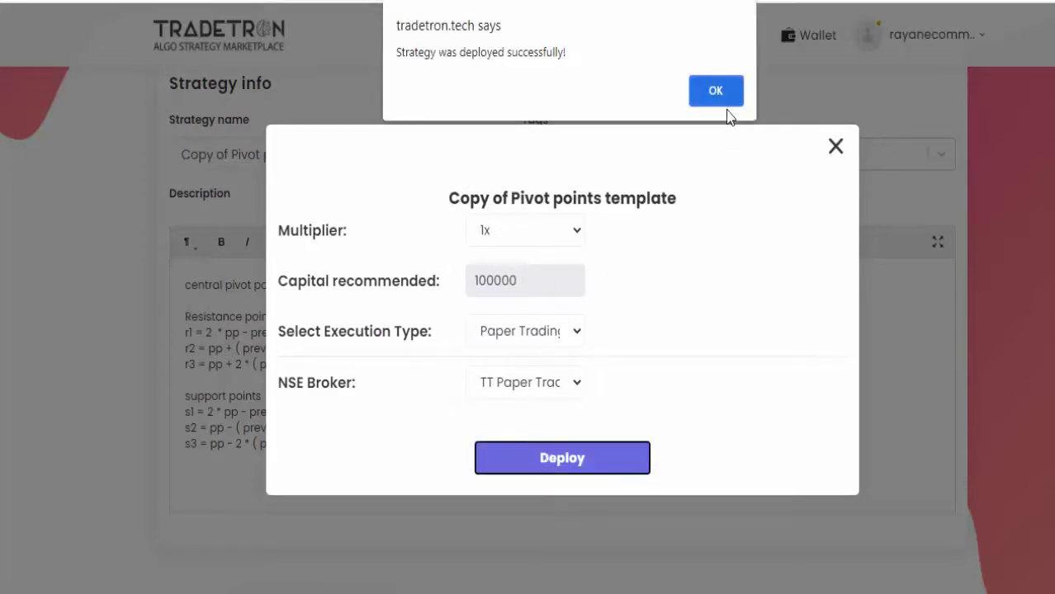
{"action": "left_click", "coordinate": [713, 89]}
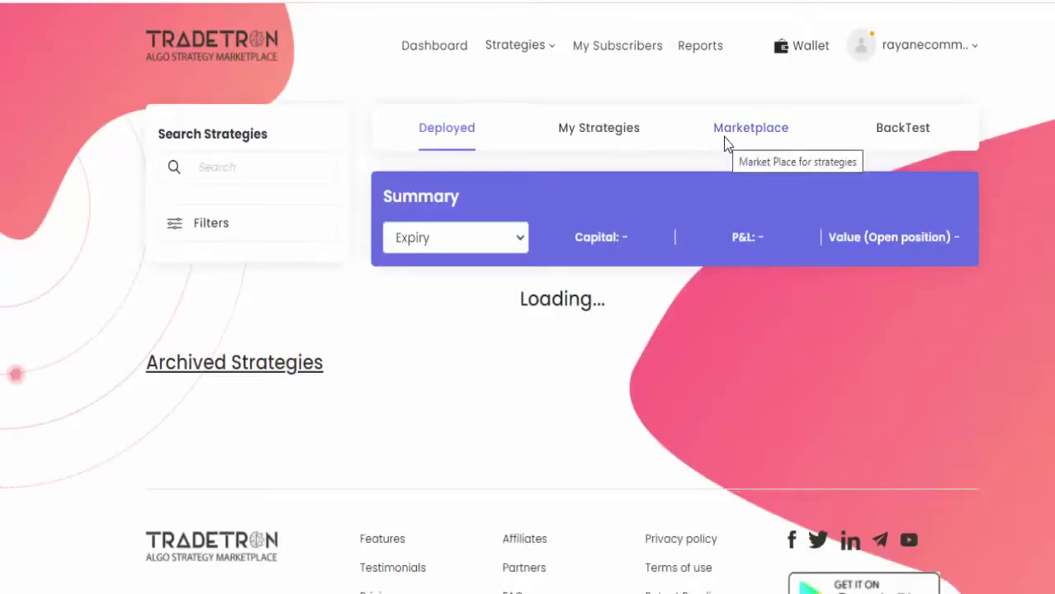
{"action": "scroll", "coordinate": [682, 231], "scroll_direction": "down", "scroll_amount": 5}
{"action": "scroll", "coordinate": [682, 230], "scroll_direction": "down", "scroll_amount": 10}
{"action": "scroll", "coordinate": [683, 228], "scroll_direction": "up", "scroll_amount": 2}
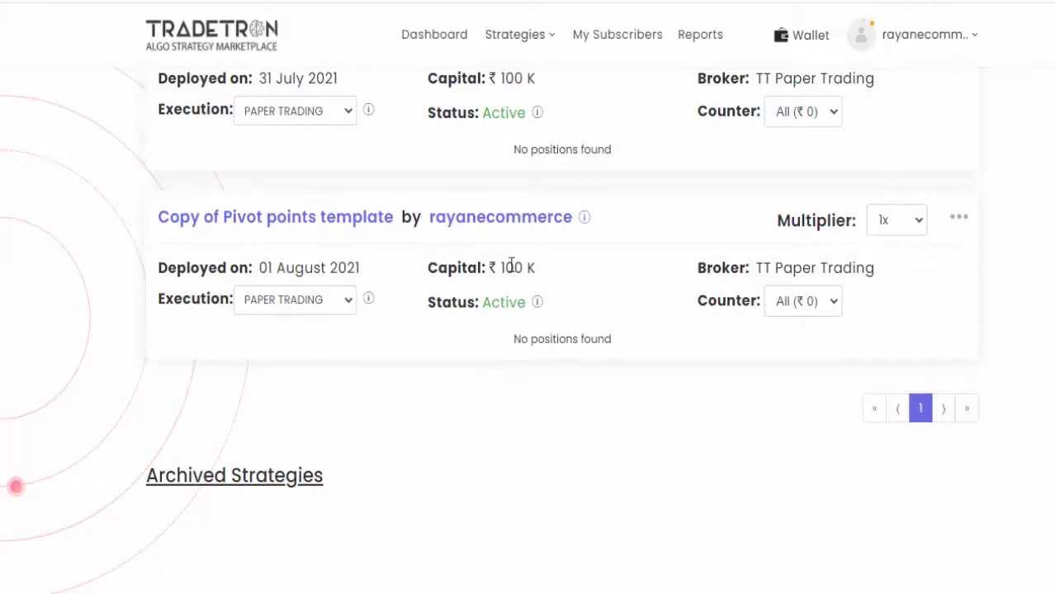
{"action": "scroll", "coordinate": [612, 372], "scroll_direction": "up", "scroll_amount": 8}
{"action": "scroll", "coordinate": [612, 372], "scroll_direction": "up", "scroll_amount": 8}
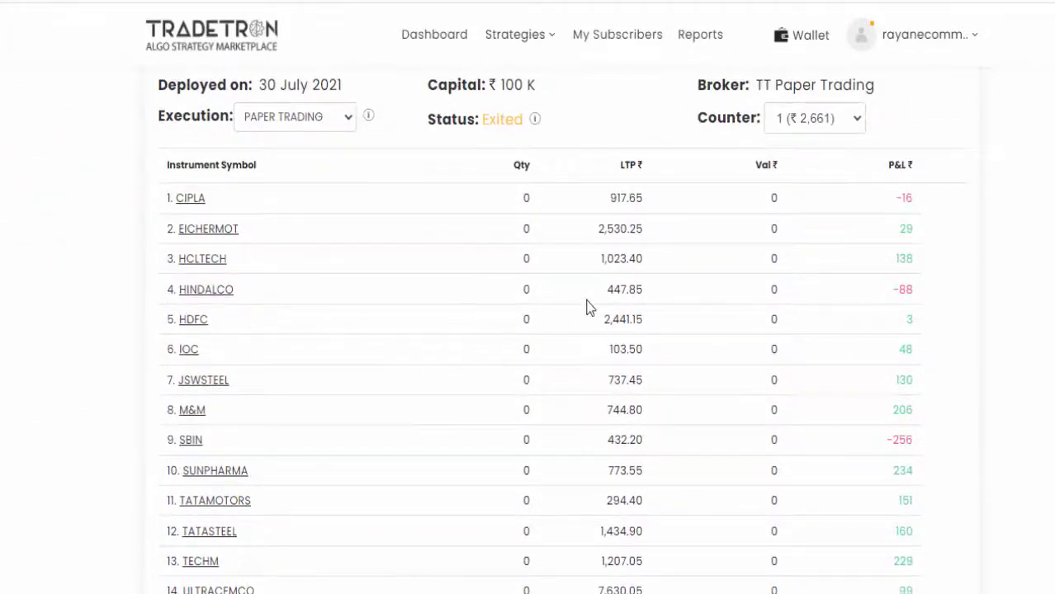
{"action": "scroll", "coordinate": [523, 281], "scroll_direction": "up", "scroll_amount": 1}
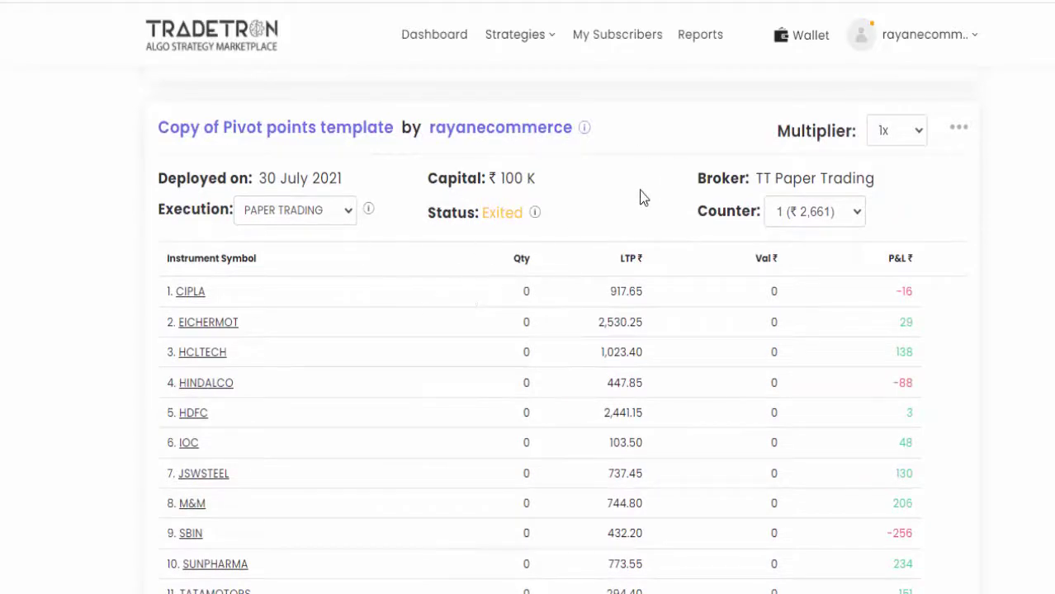
{"action": "scroll", "coordinate": [645, 198], "scroll_direction": "down", "scroll_amount": 2}
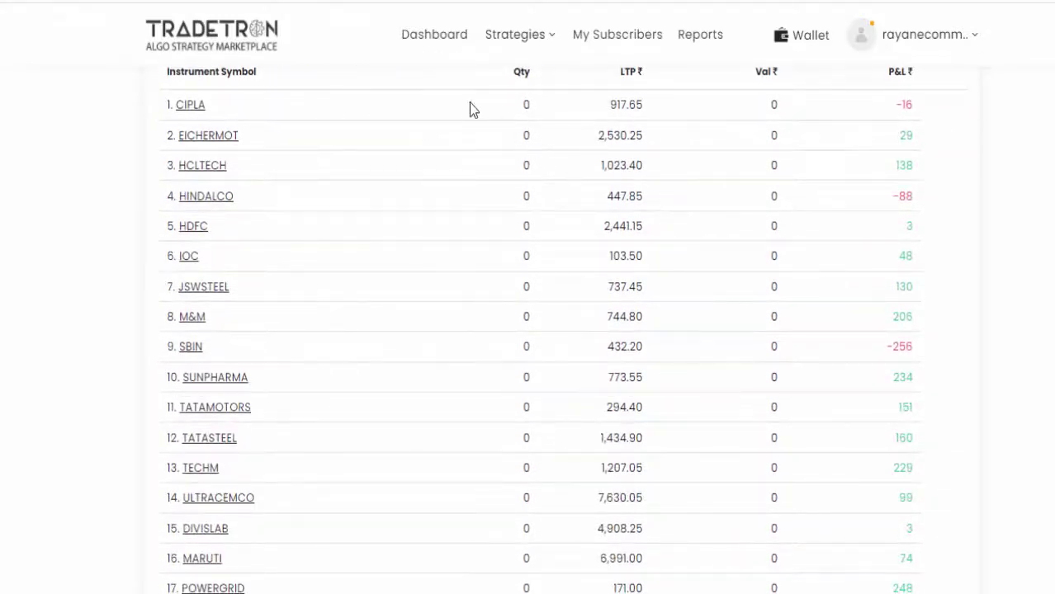
{"action": "scroll", "coordinate": [602, 298], "scroll_direction": "down", "scroll_amount": 10}
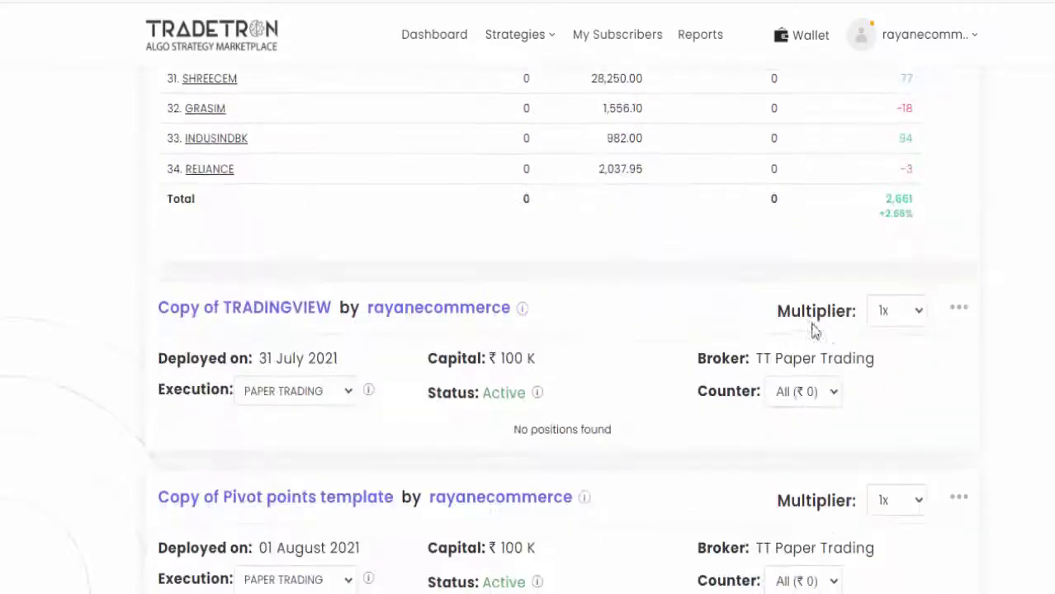
{"action": "left_click_drag", "start_coordinate": [883, 201], "coordinate": [956, 208]}
{"action": "scroll", "coordinate": [697, 285], "scroll_direction": "up", "scroll_amount": 8}
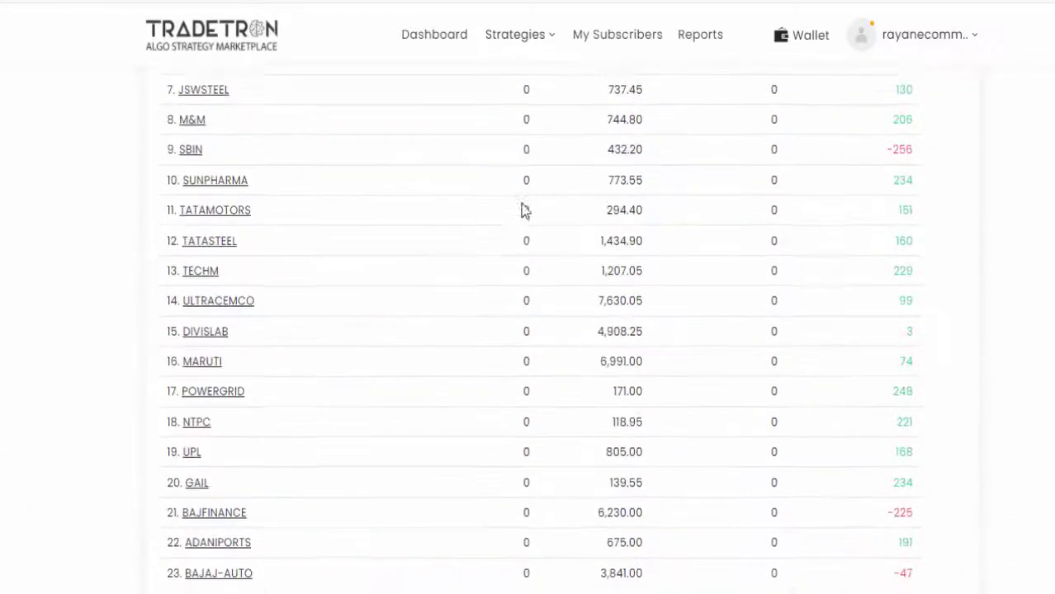
{"action": "scroll", "coordinate": [528, 245], "scroll_direction": "up", "scroll_amount": 4}
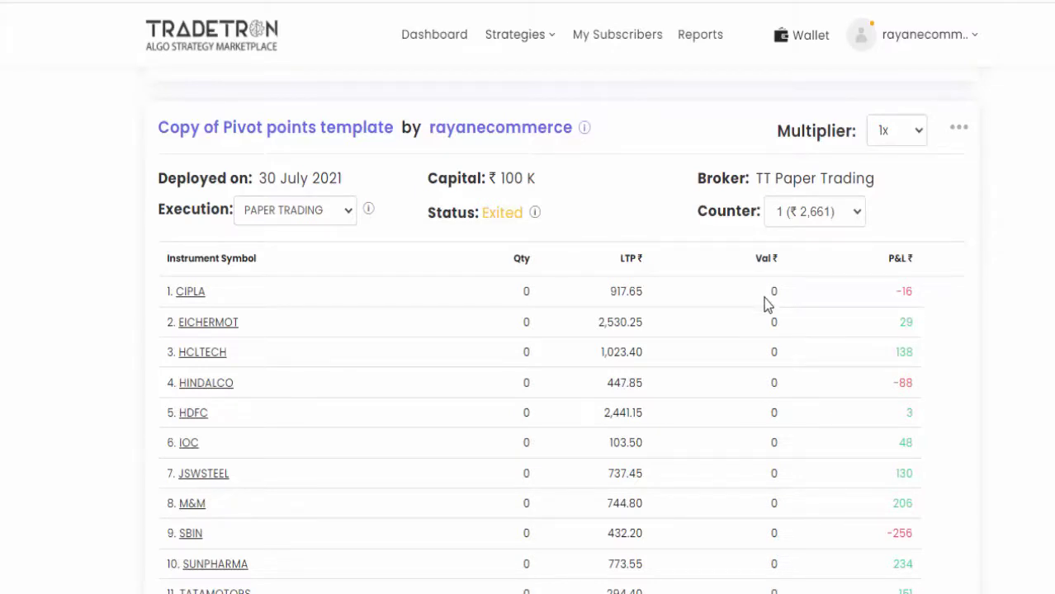
{"action": "scroll", "coordinate": [763, 302], "scroll_direction": "down", "scroll_amount": 4}
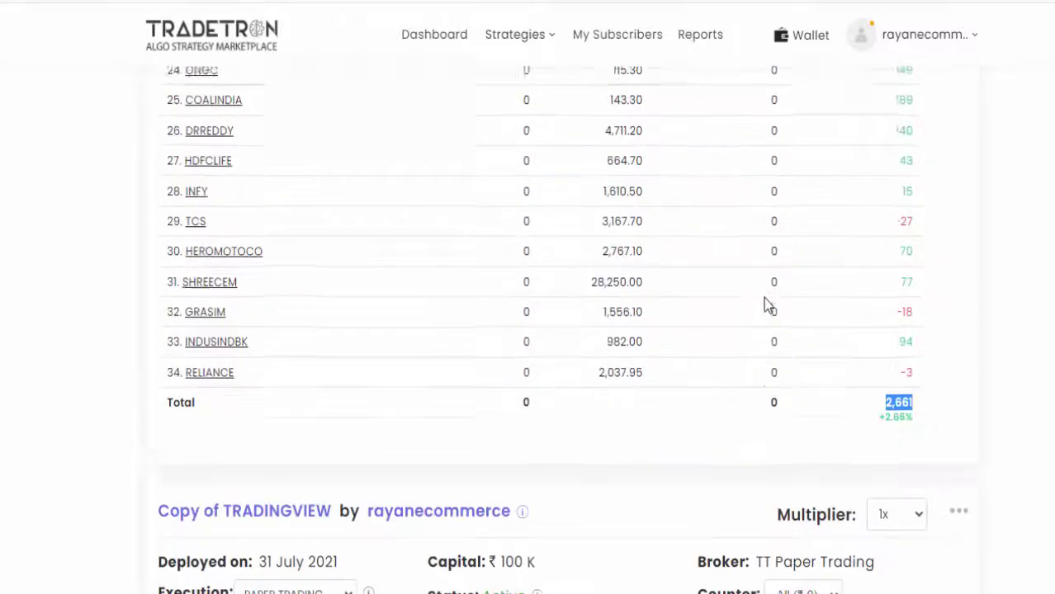
{"action": "scroll", "coordinate": [763, 301], "scroll_direction": "down", "scroll_amount": 7}
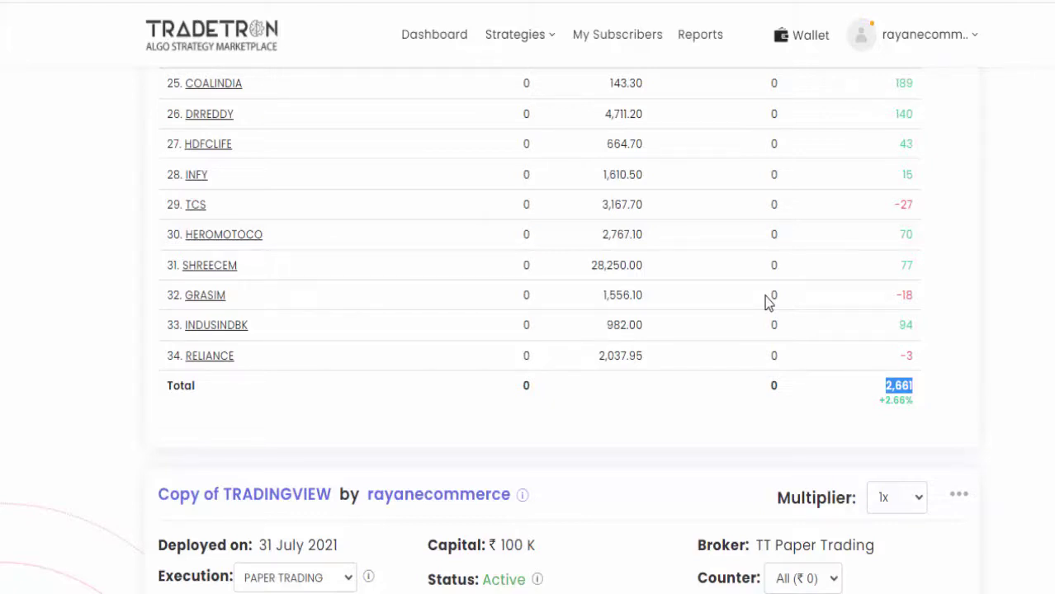
{"action": "scroll", "coordinate": [768, 303], "scroll_direction": "up", "scroll_amount": 1}
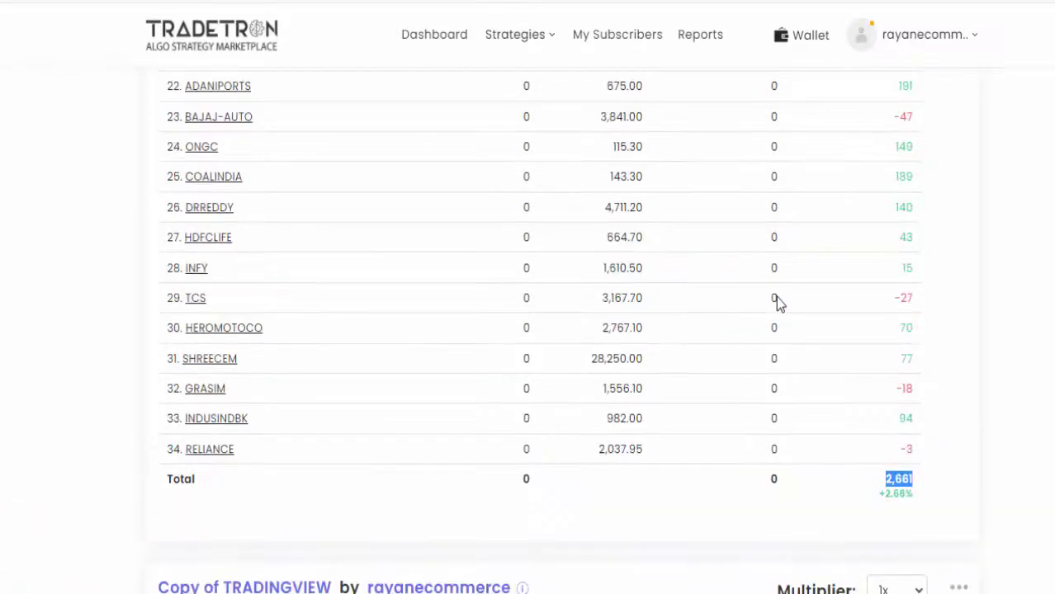